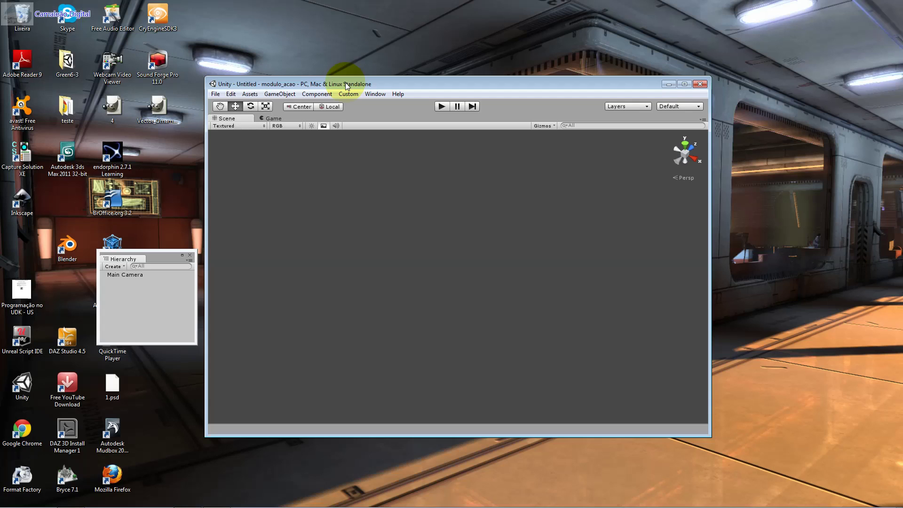
- Open the Project window and browse Character Controller Scripts like AccelerationCharacterController and WanderingAICharacterController
left_click(375, 94)
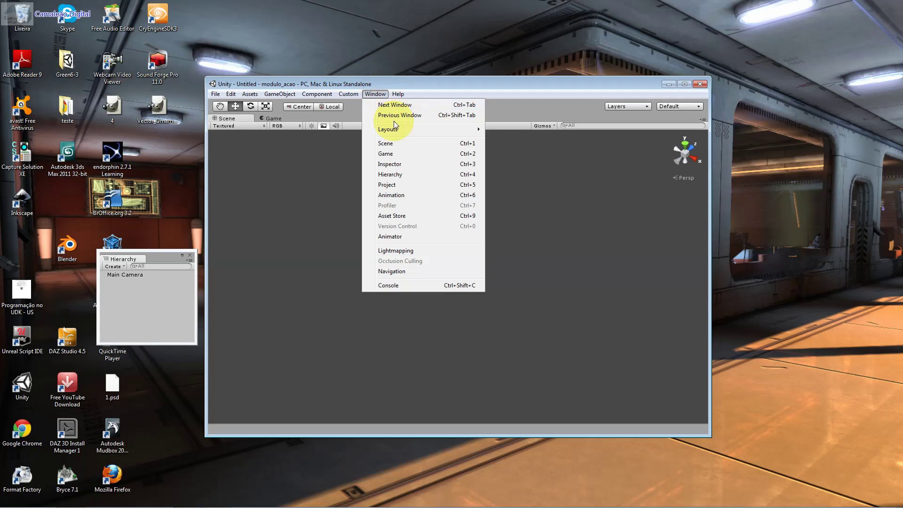
left_click(427, 184)
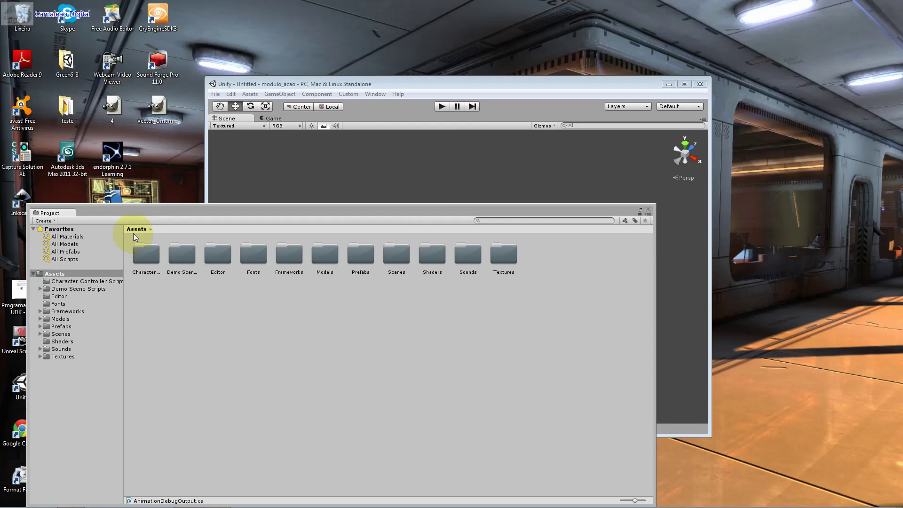
left_click_drag(146, 214, 234, 179)
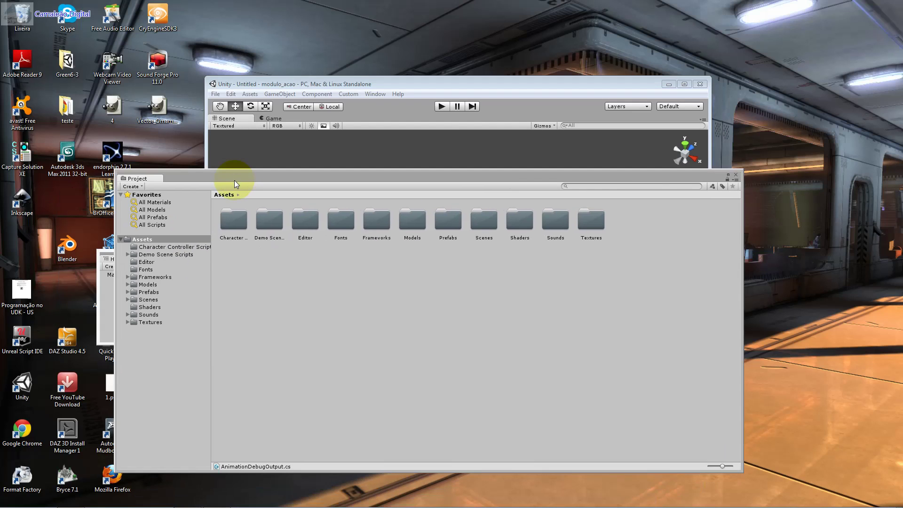
left_click(178, 248)
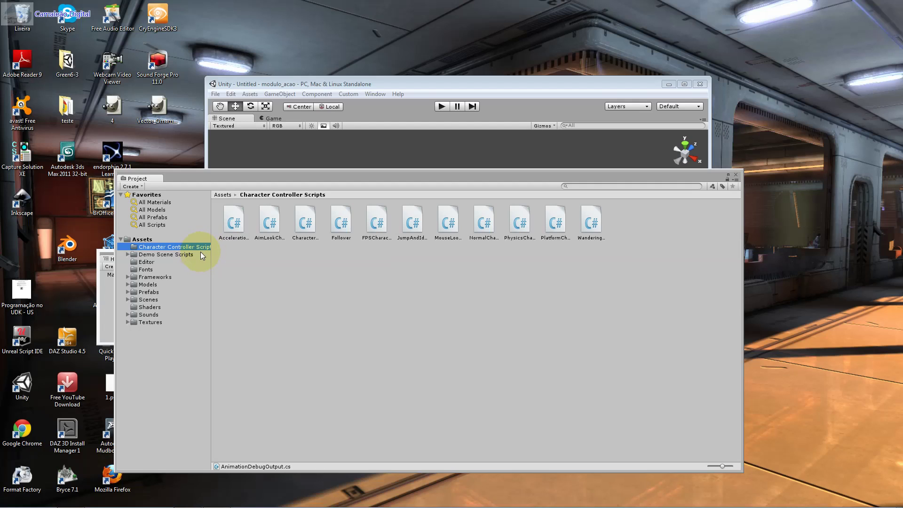
left_click(222, 236)
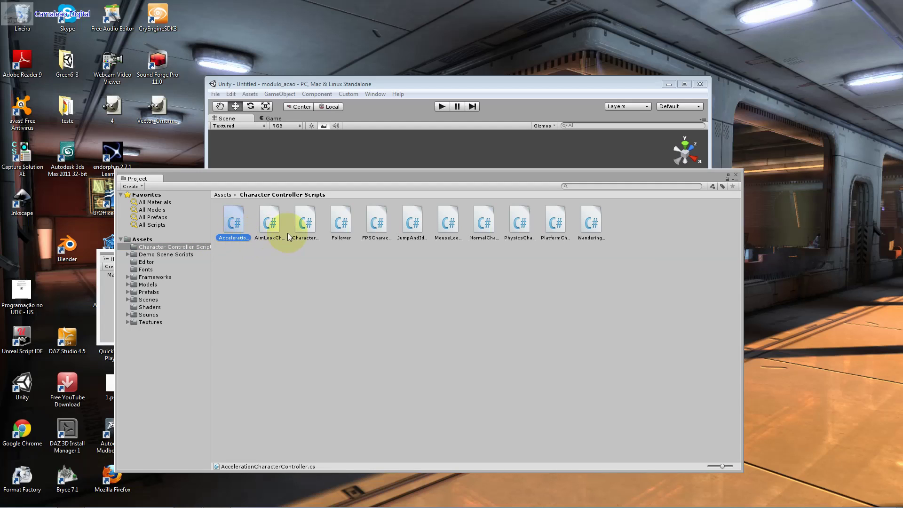
left_click(305, 226)
left_click(376, 226)
left_click(452, 227)
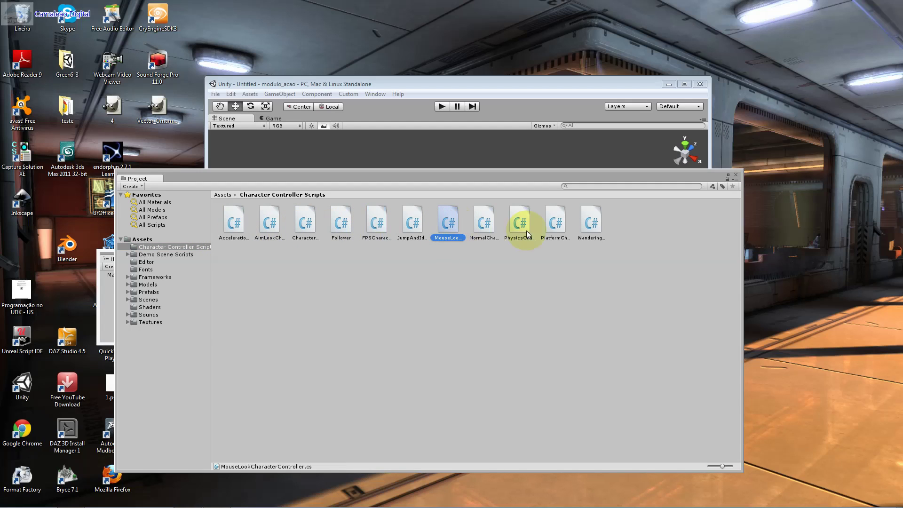
left_click(583, 229)
- Browse the Demo Scene Scripts and Scenes folders, then close the Project window
left_click(176, 255)
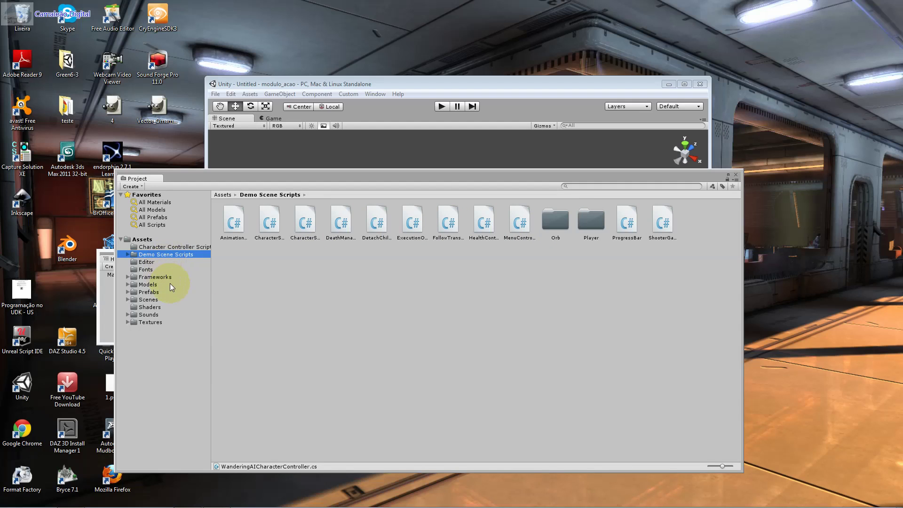
left_click(166, 300)
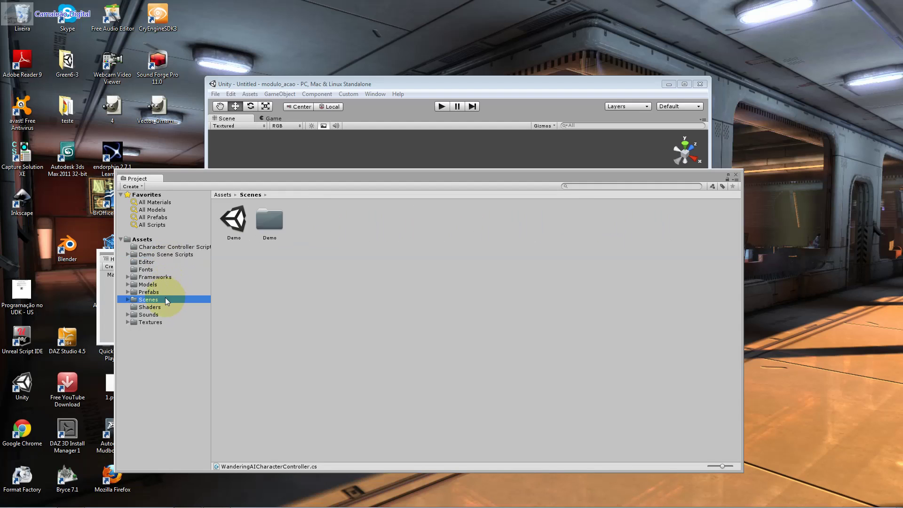
double_click(260, 225)
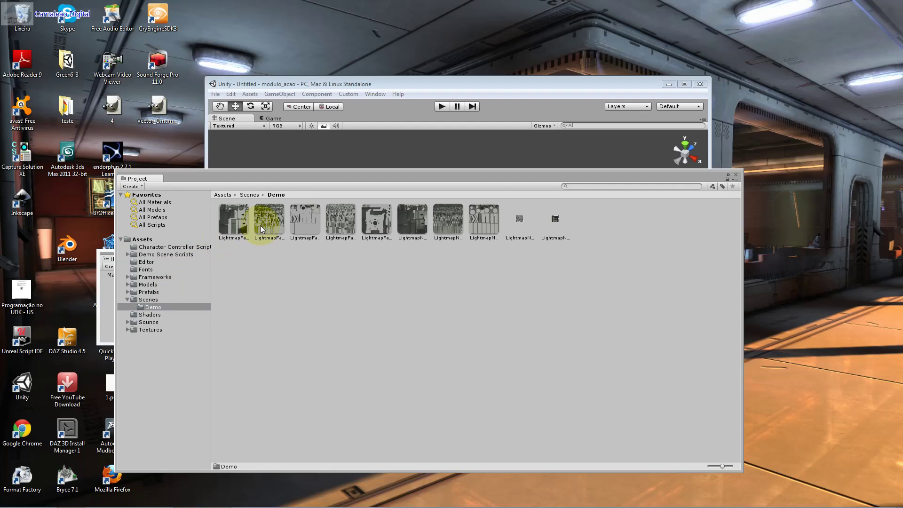
left_click(171, 255)
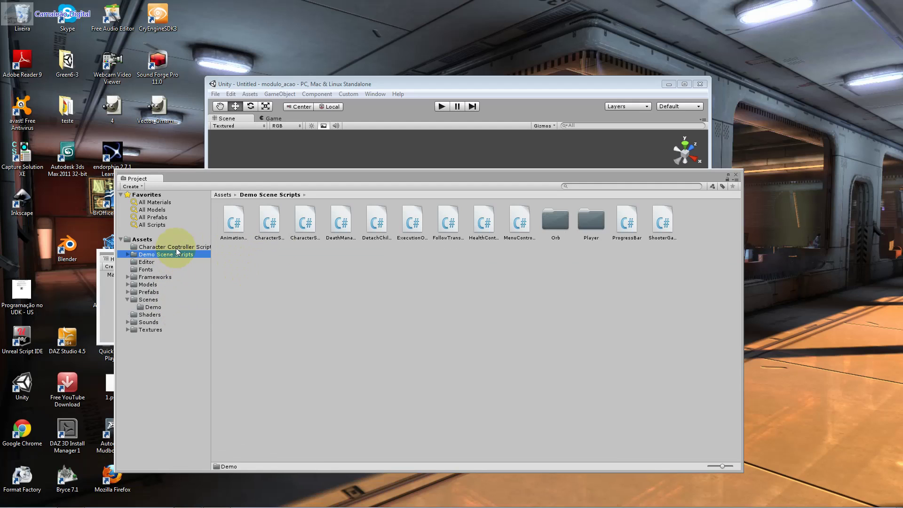
left_click(308, 230)
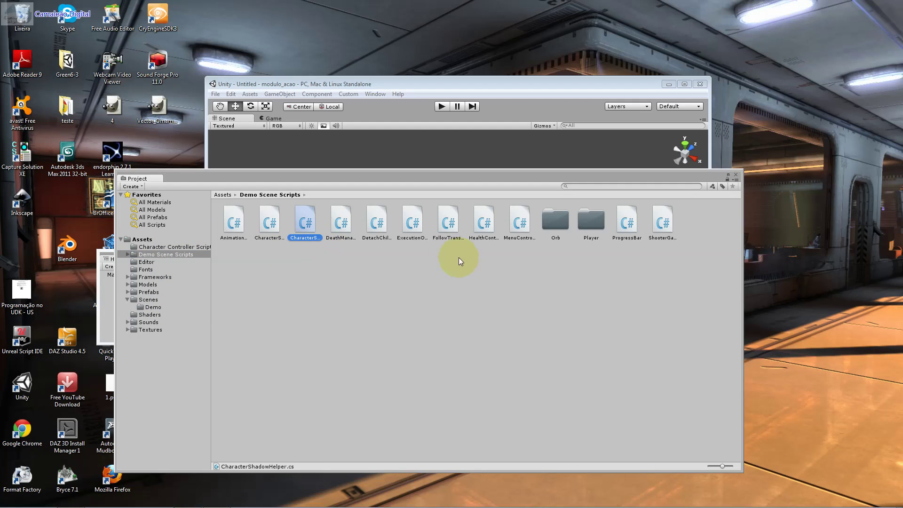
left_click(635, 225)
left_click(662, 230)
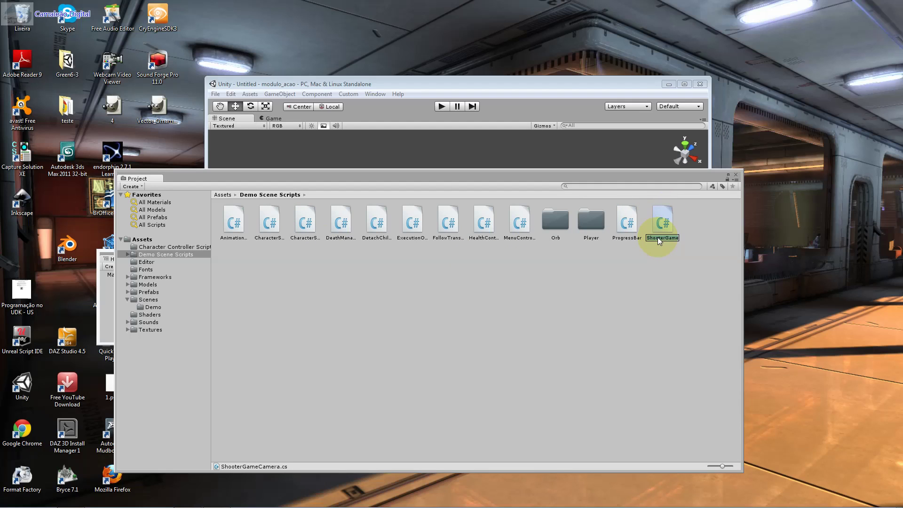
left_click(627, 237)
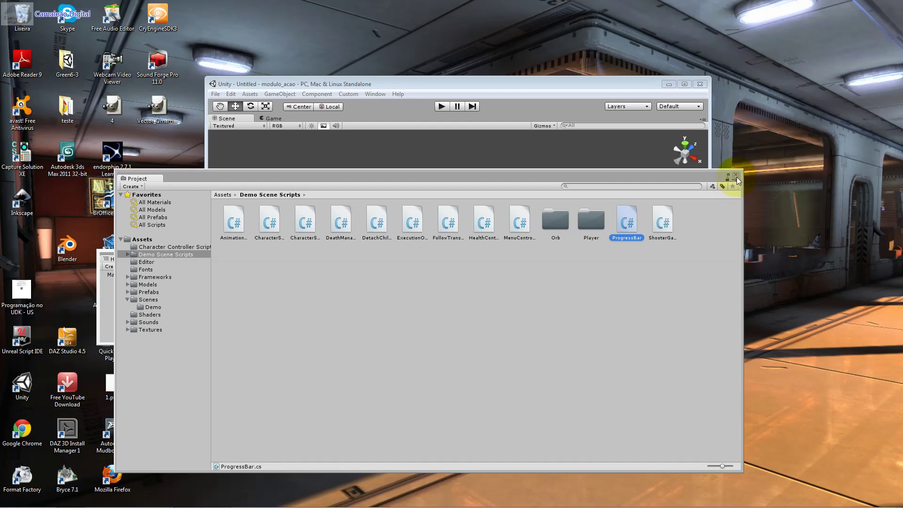
left_click(503, 269)
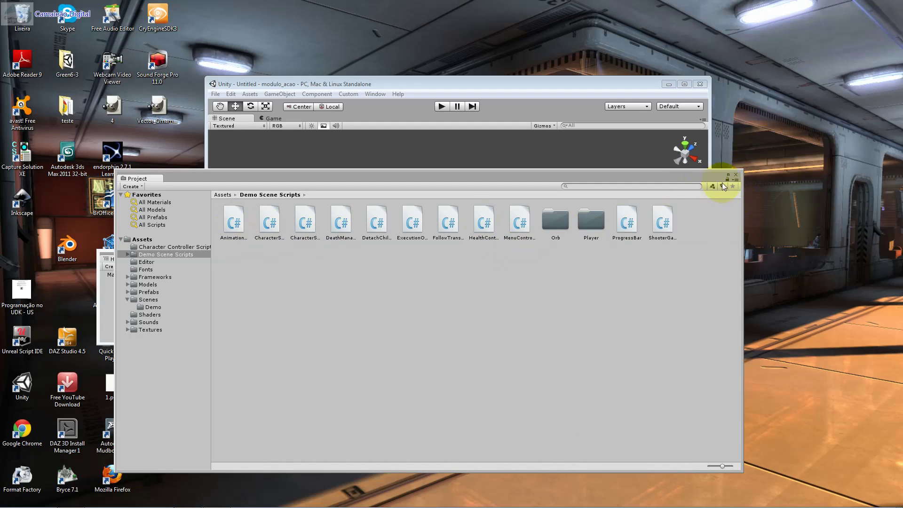
left_click(736, 174)
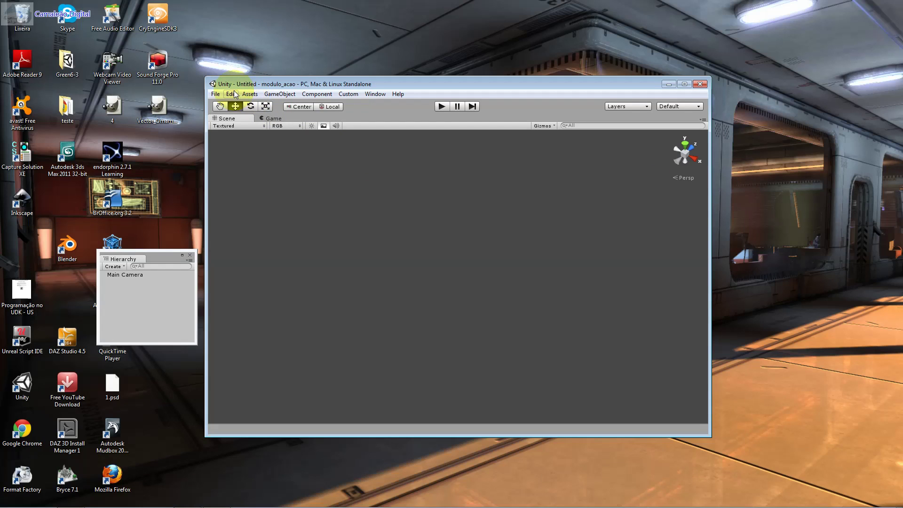
- Start File > New Project, glance at recent projects, then return to Create New Project
left_click_drag(241, 84, 255, 94)
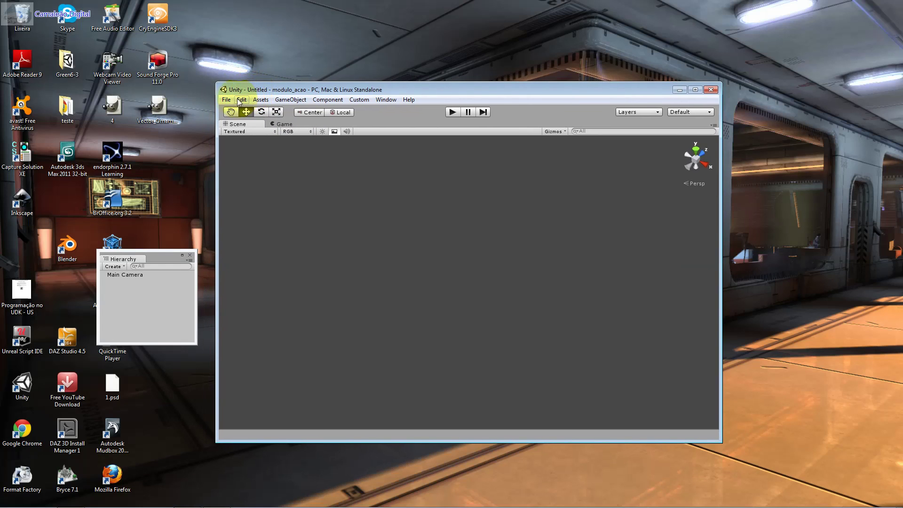
left_click(228, 100)
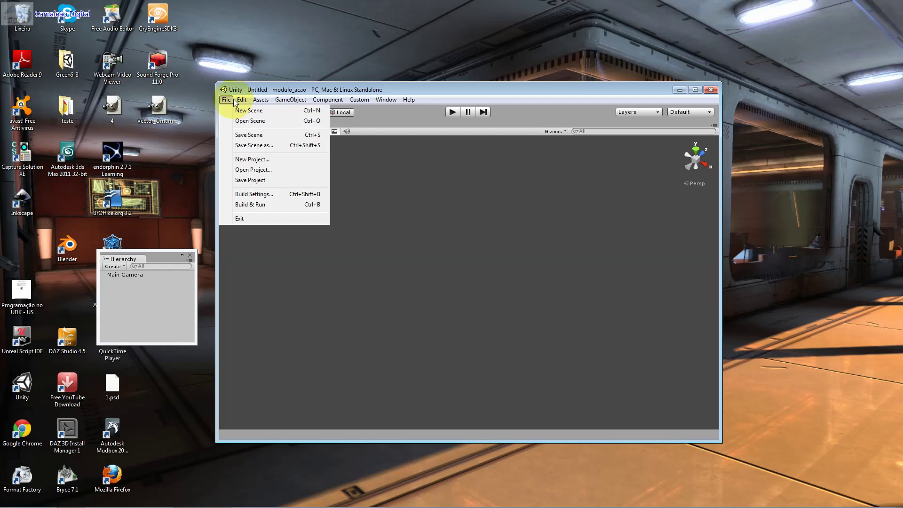
left_click(277, 162)
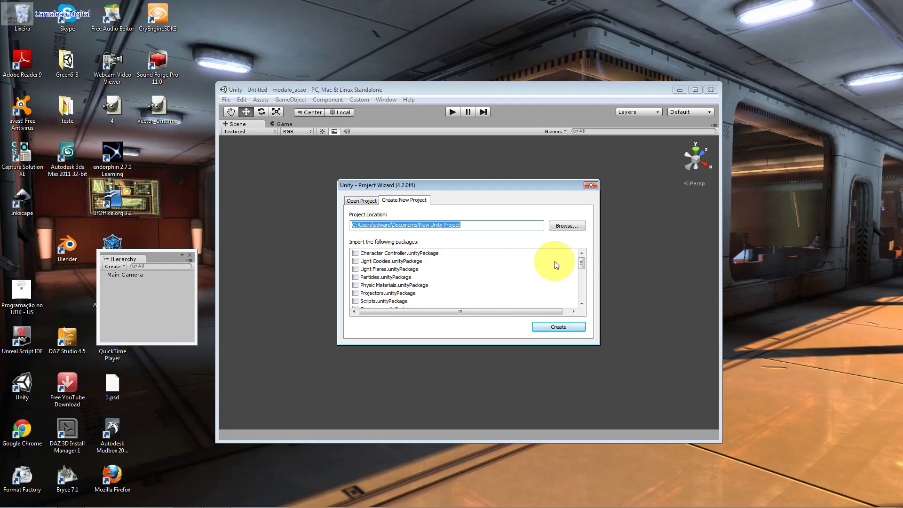
left_click(359, 201)
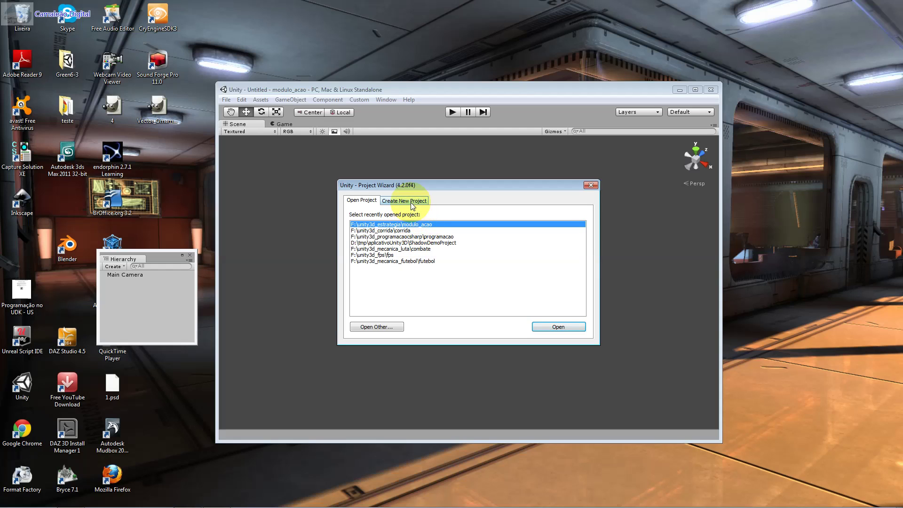
left_click(405, 201)
- Open the project folder chooser and look through drives cursos (F:) and jobs (D:)
left_click(567, 226)
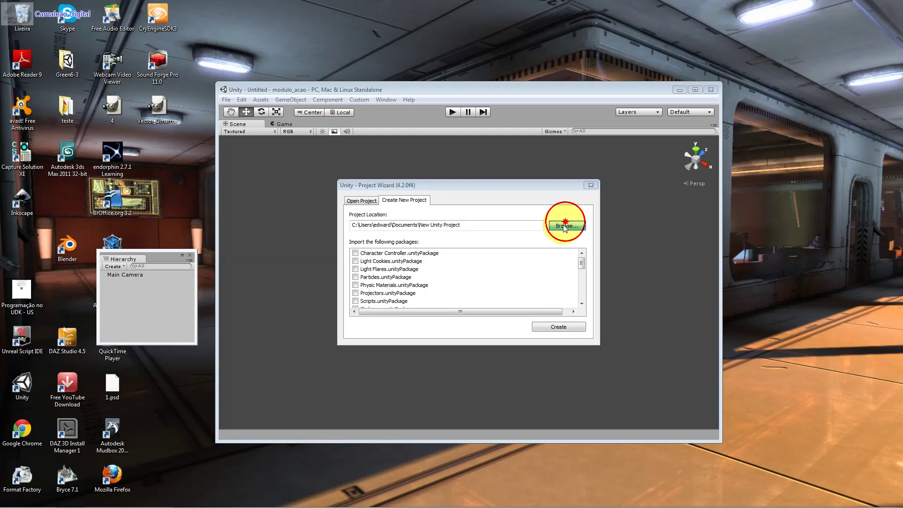
left_click_drag(441, 363, 441, 383)
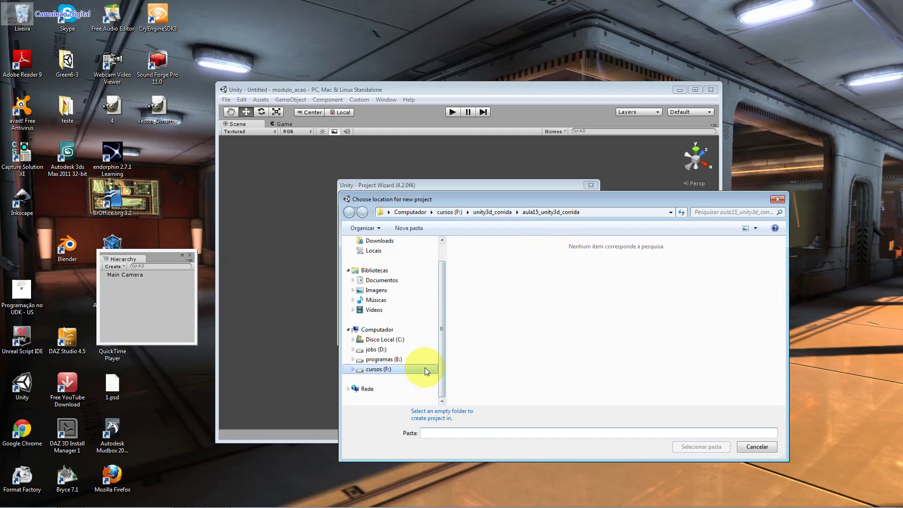
left_click(426, 368)
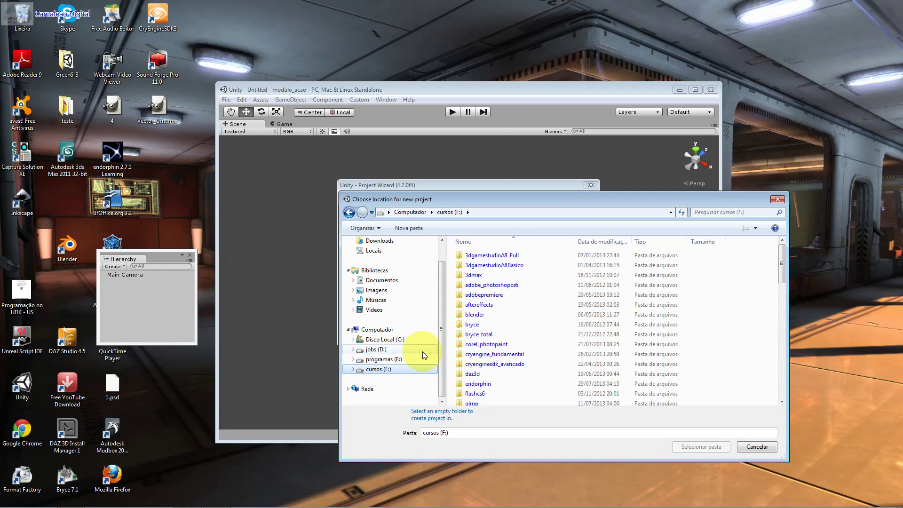
left_click(423, 351)
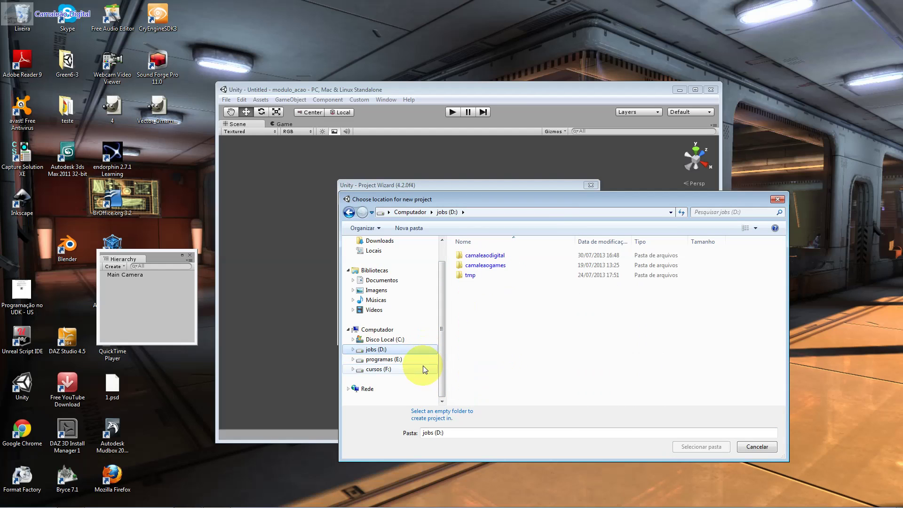
left_click(422, 369)
left_click(535, 364)
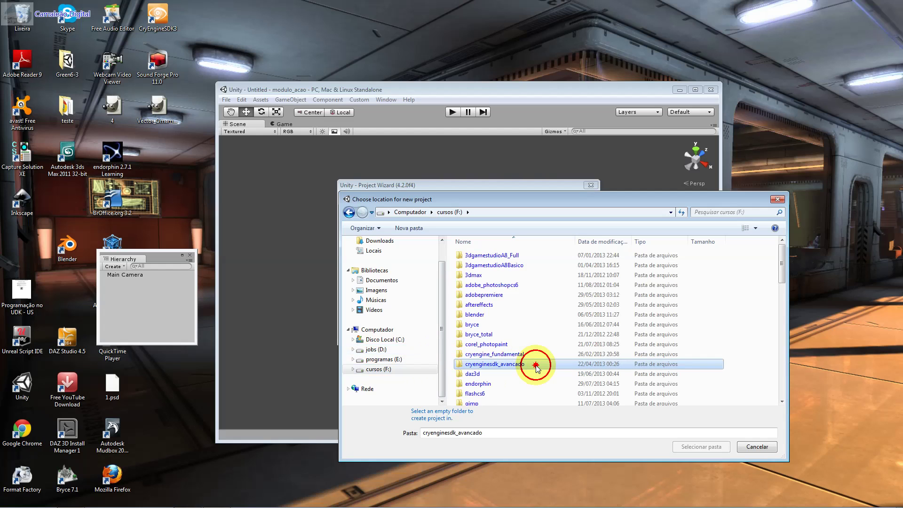
- Navigate into F:\unity3d_estrategia\modulo_estrategia as the new project folder
scroll(536, 367, "down", 3)
scroll(536, 367, "down", 1)
scroll(535, 362, "down", 2)
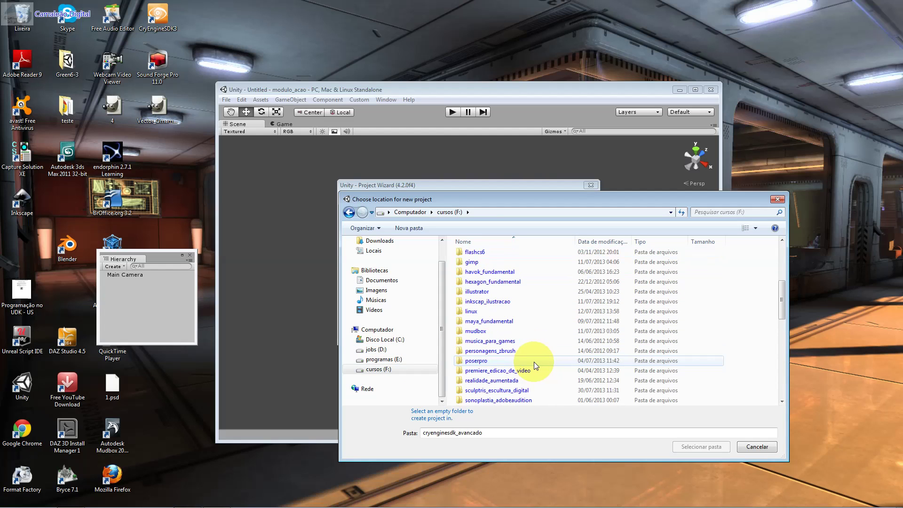
scroll(534, 362, "down", 1)
scroll(534, 362, "down", 2)
scroll(534, 362, "down", 3)
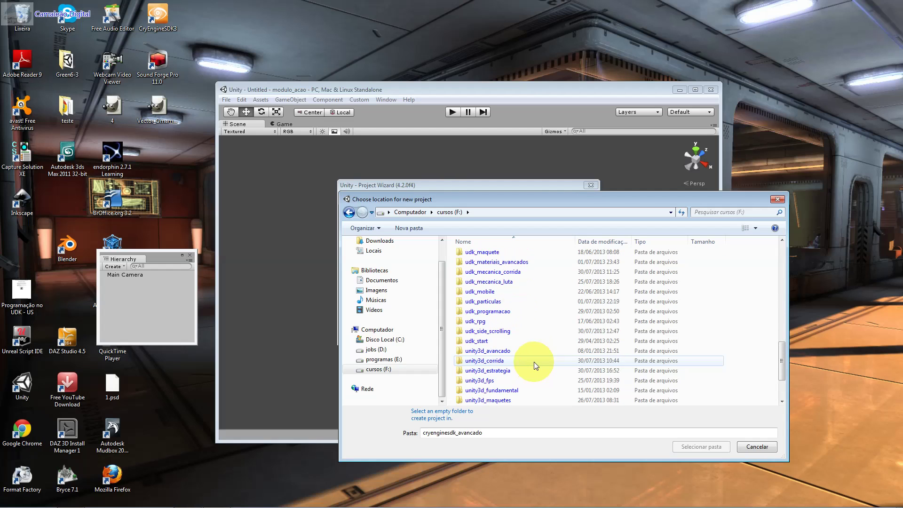
double_click(534, 370)
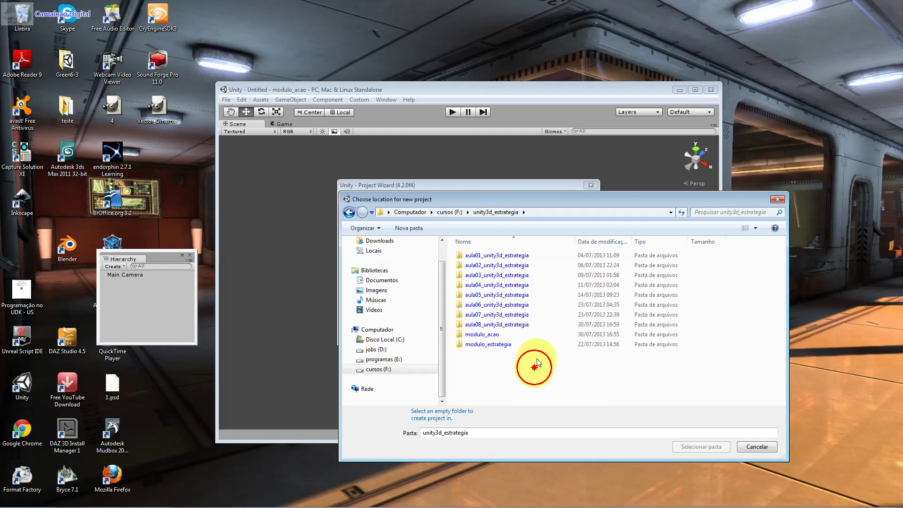
double_click(534, 348)
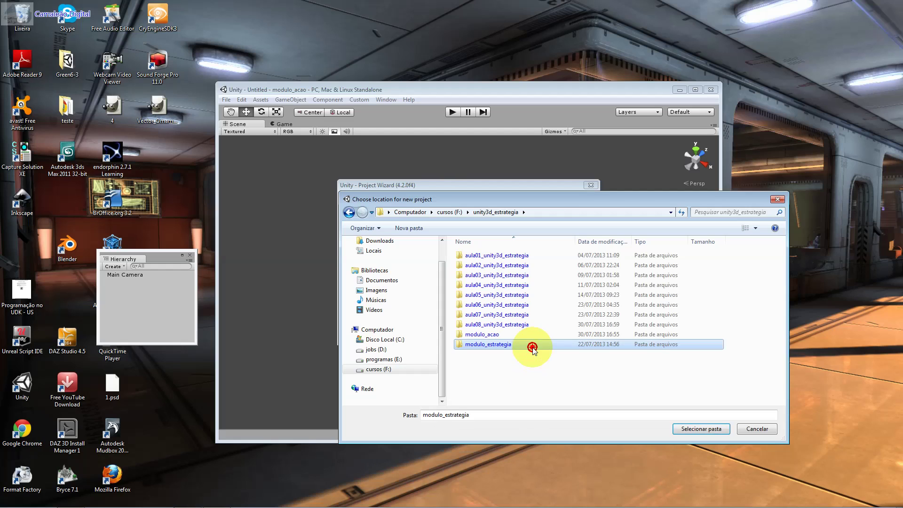
- Confirm modulo_estrategia as the location and create the project without packages, relaunching the editor
left_click(680, 428)
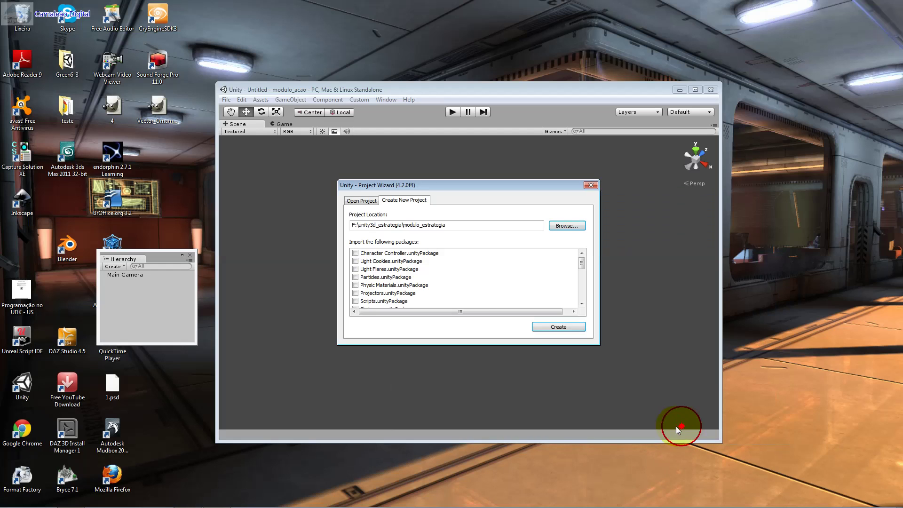
mouse_move(585, 267)
left_mouse_down()
mouse_move(574, 262)
mouse_move(569, 303)
mouse_move(580, 264)
mouse_move(584, 306)
mouse_move(583, 281)
left_mouse_up()
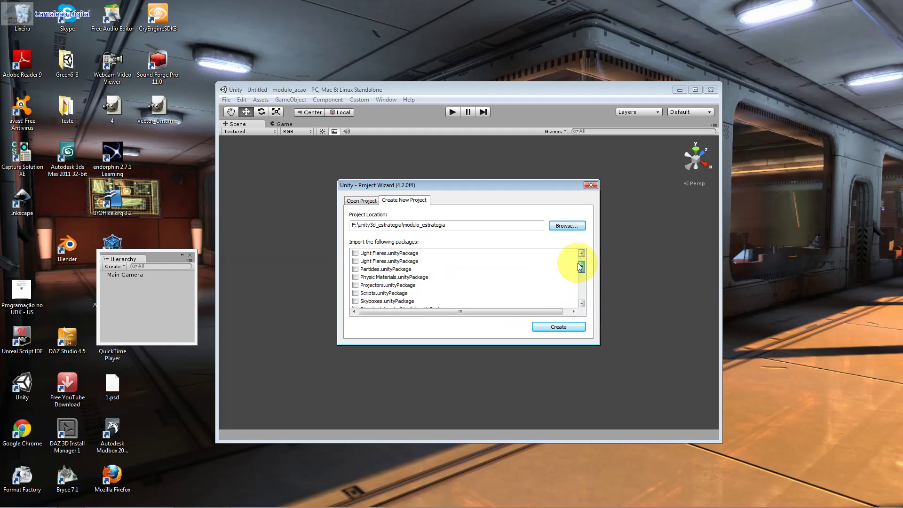
left_click_drag(582, 281, 575, 307)
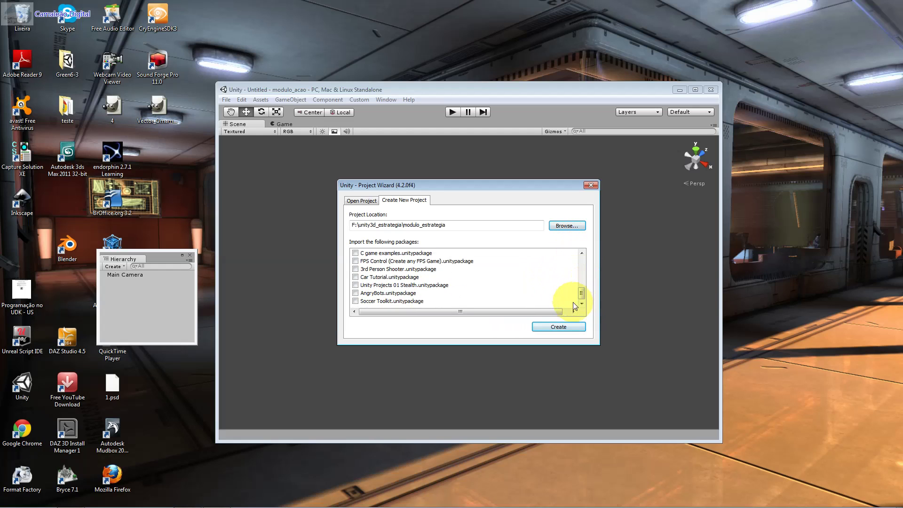
left_click(559, 326)
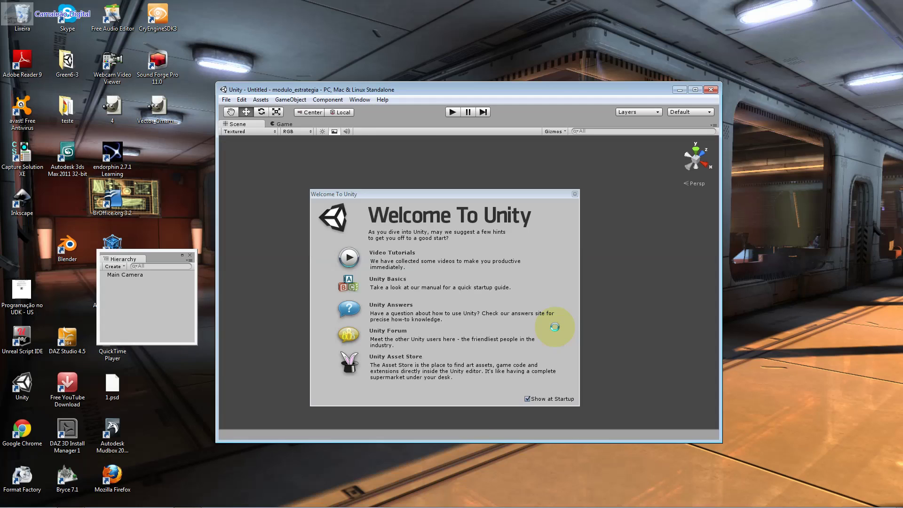
- Close the Welcome window and begin a custom package import, browsing to modulo_estrategia before cancelling
left_click(575, 194)
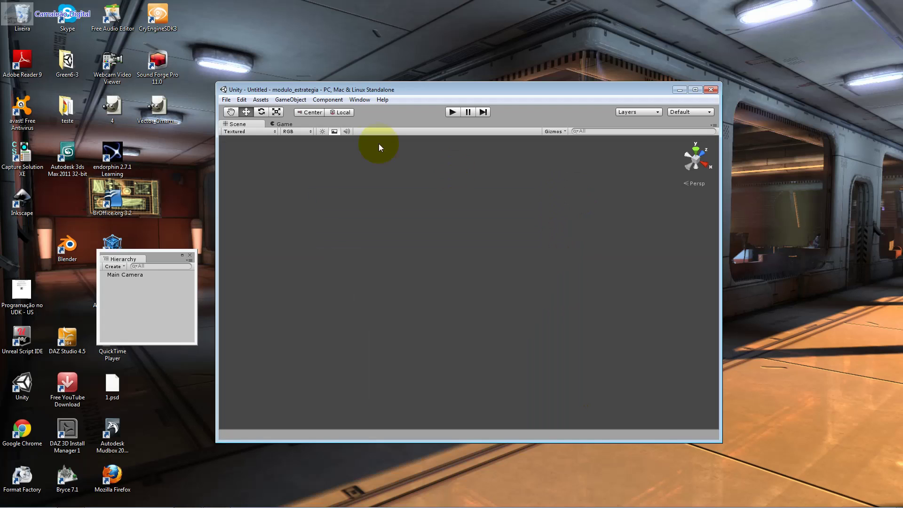
left_click(286, 99)
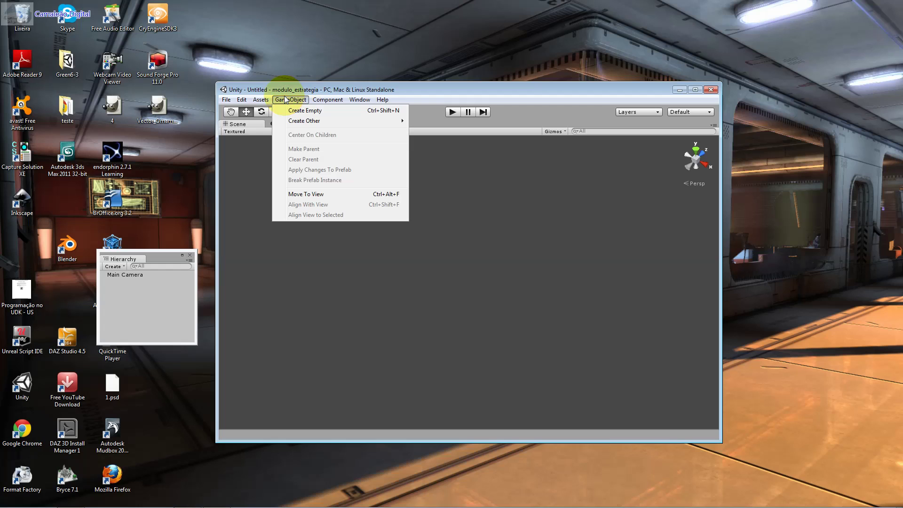
mouse_move(260, 99)
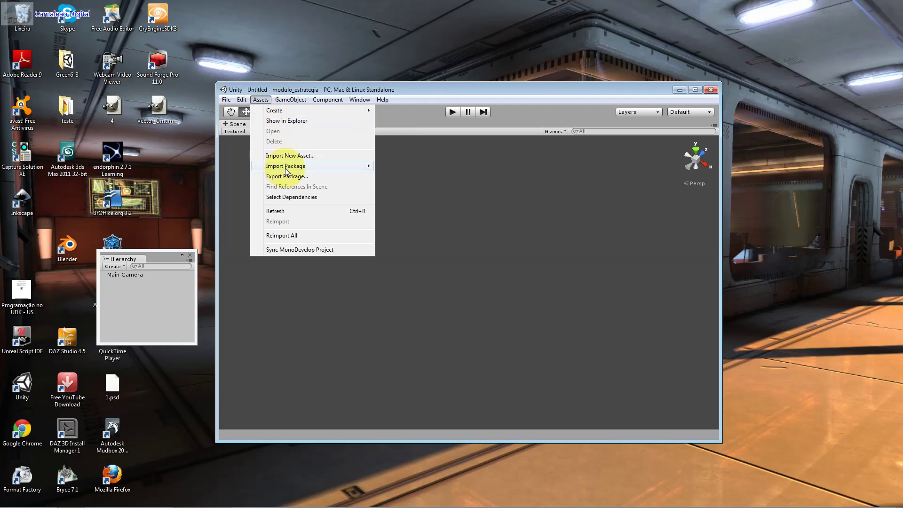
mouse_move(287, 166)
left_click(407, 166)
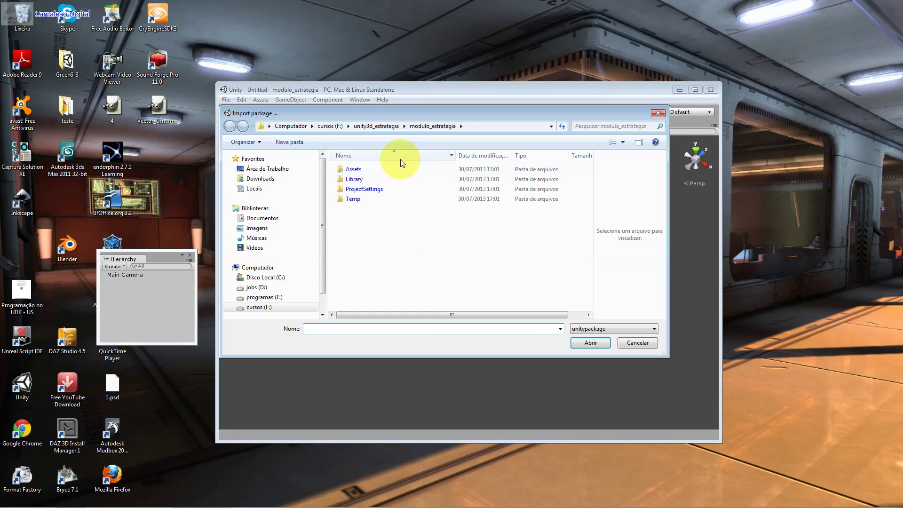
left_click(379, 125)
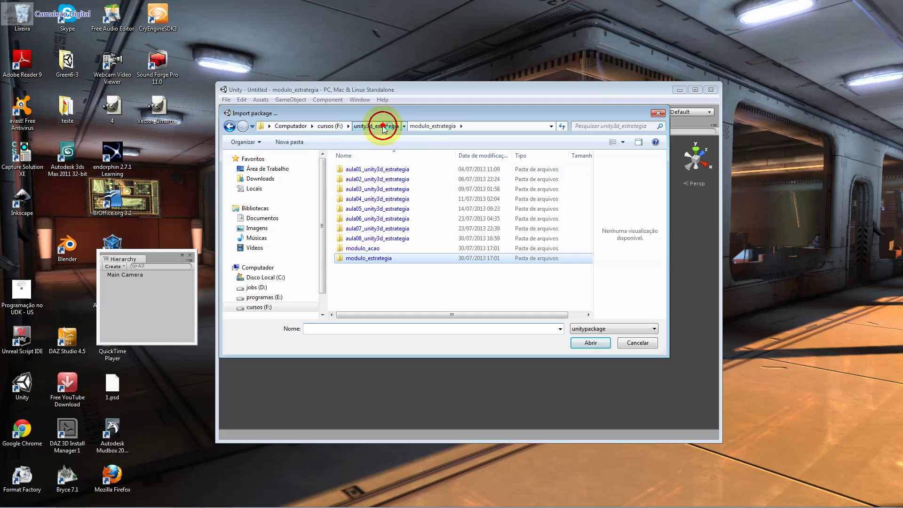
double_click(388, 258)
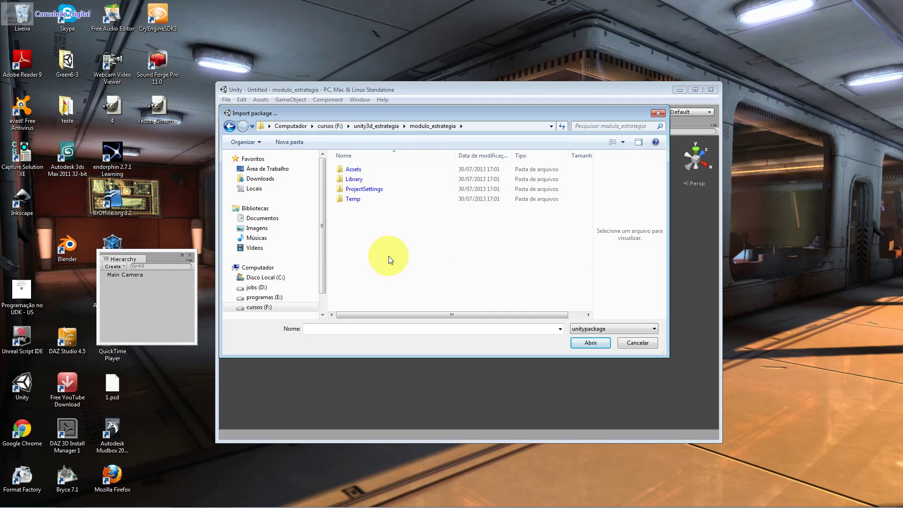
key("Escape")
- Import estrategia.unitypackage as a custom package and dismiss the 'Nothing to import!' message
left_click(260, 100)
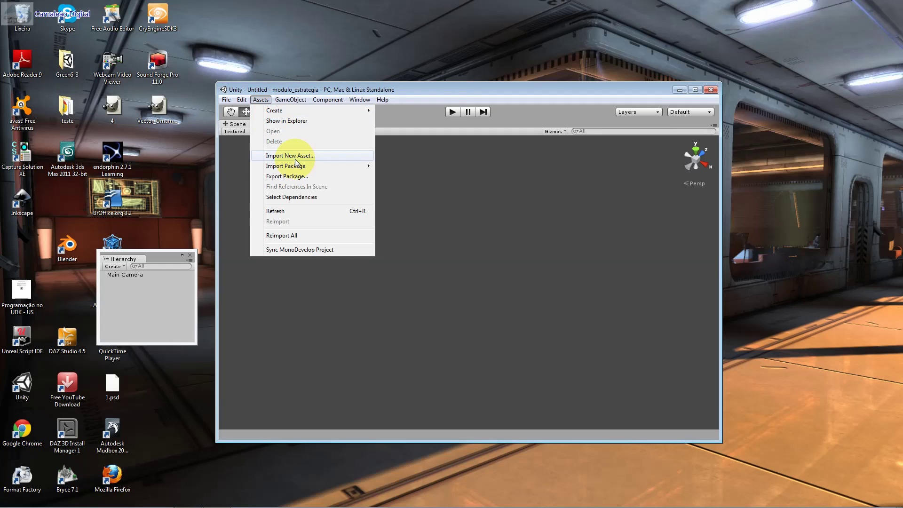
mouse_move(297, 166)
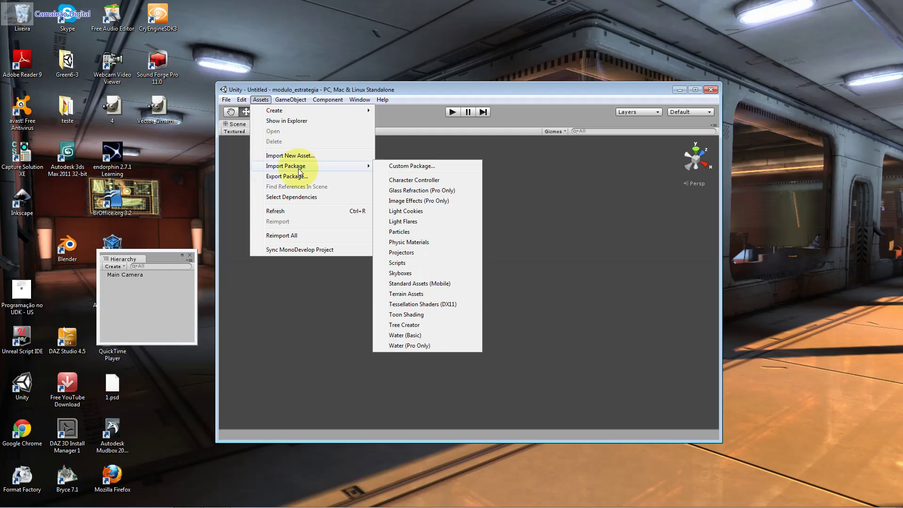
left_click(433, 170)
left_click(391, 213)
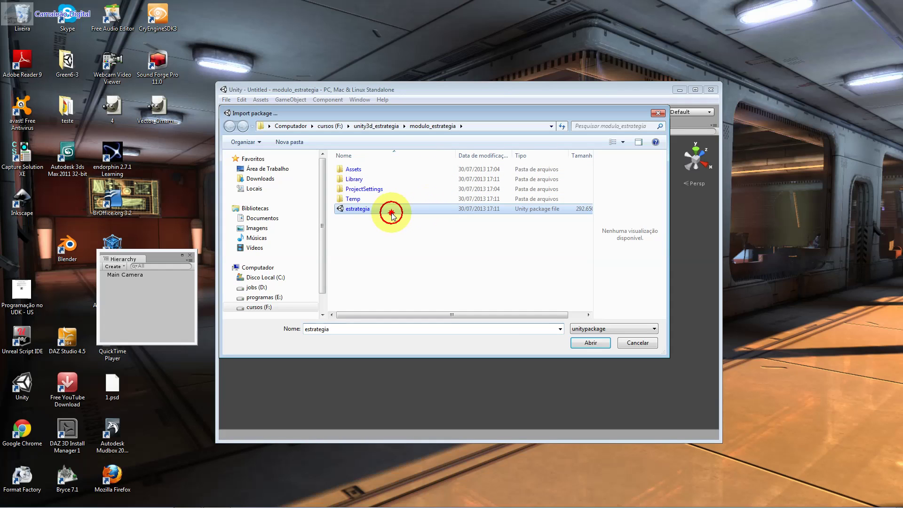
left_click(593, 342)
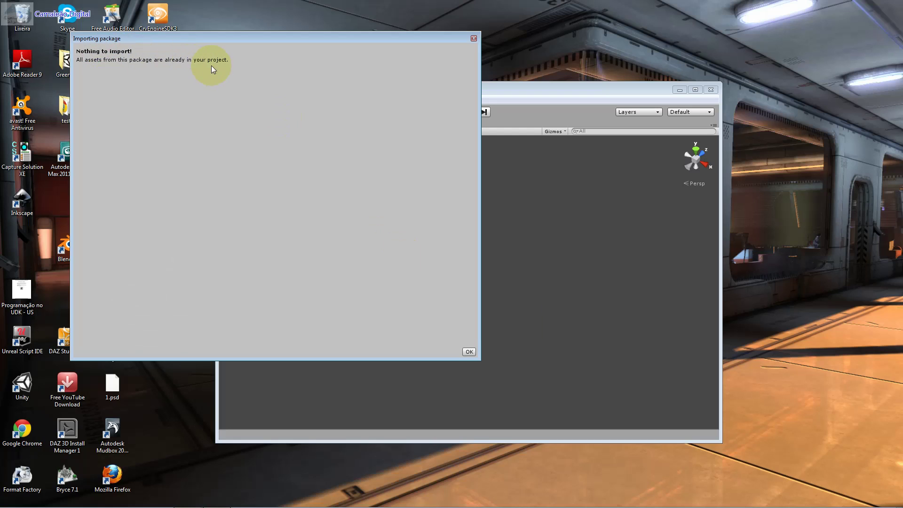
left_click(469, 352)
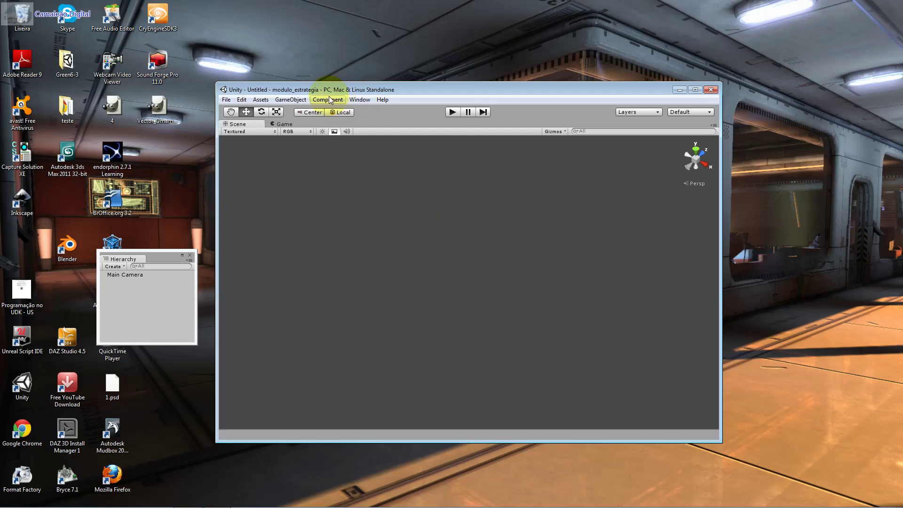
- Open the Project window and click through Done, Scenes, Shaders, Textures, Materials, Fonts, Audio and Animations
left_click(360, 99)
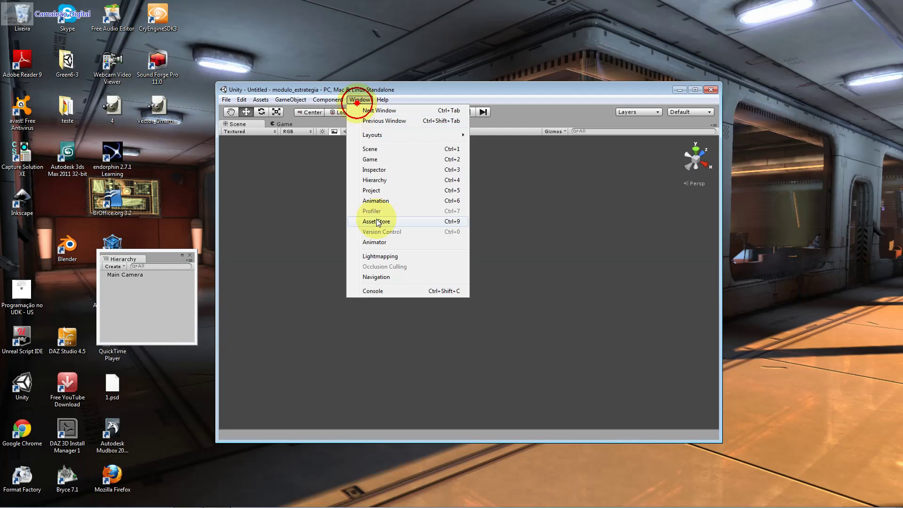
left_click(393, 191)
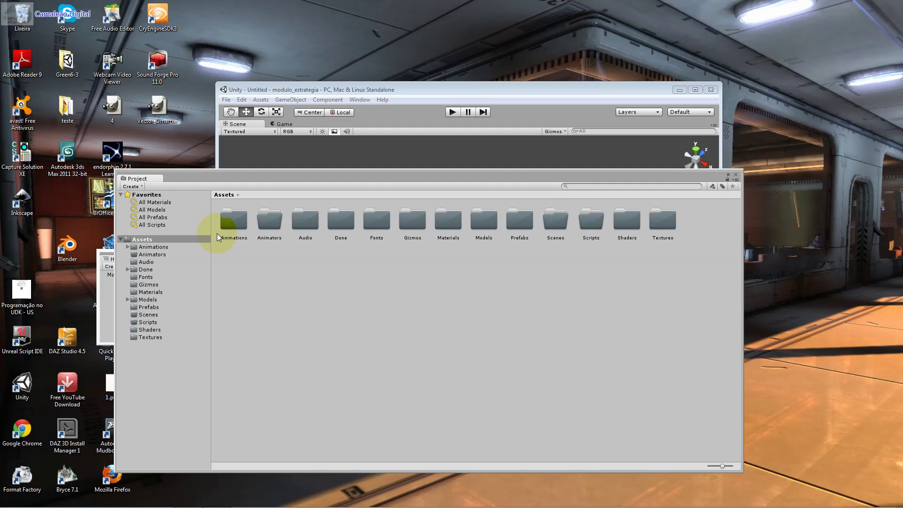
left_click(166, 268)
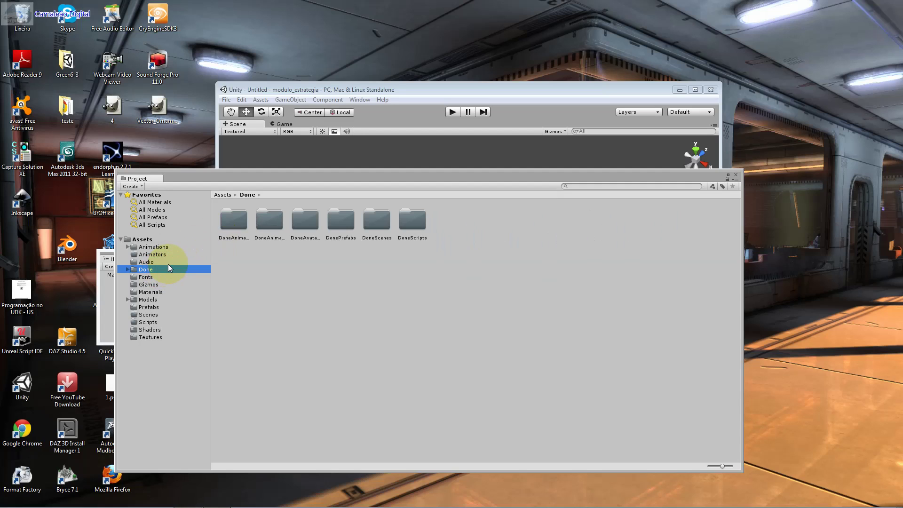
left_click(162, 314)
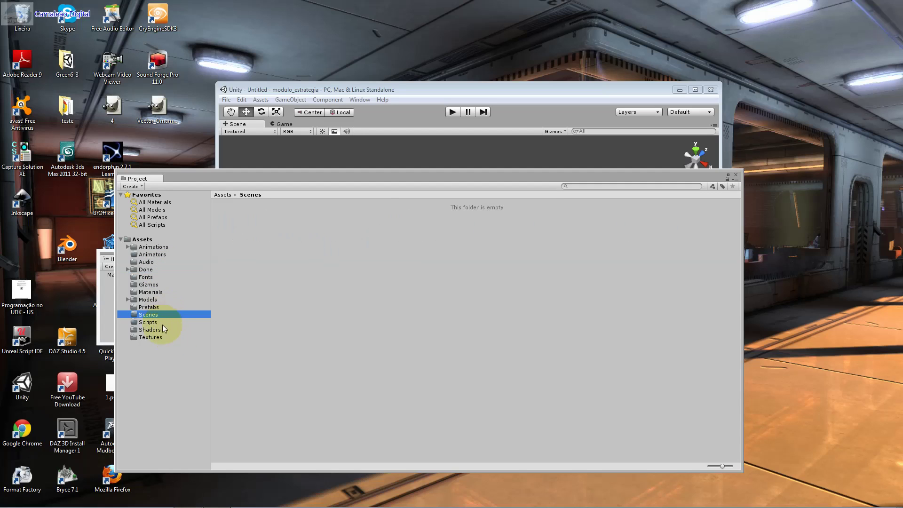
left_click(164, 327)
left_click(162, 337)
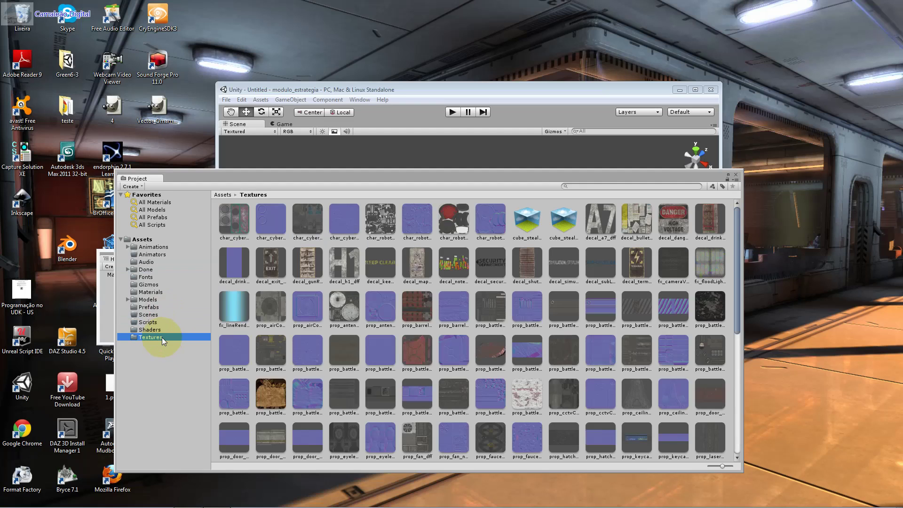
left_click(162, 292)
left_click(157, 286)
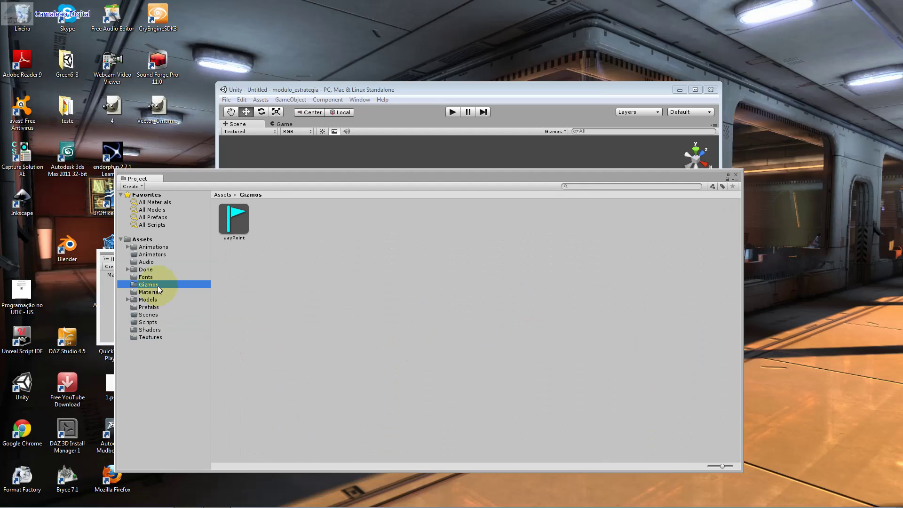
left_click(156, 279)
left_click(158, 270)
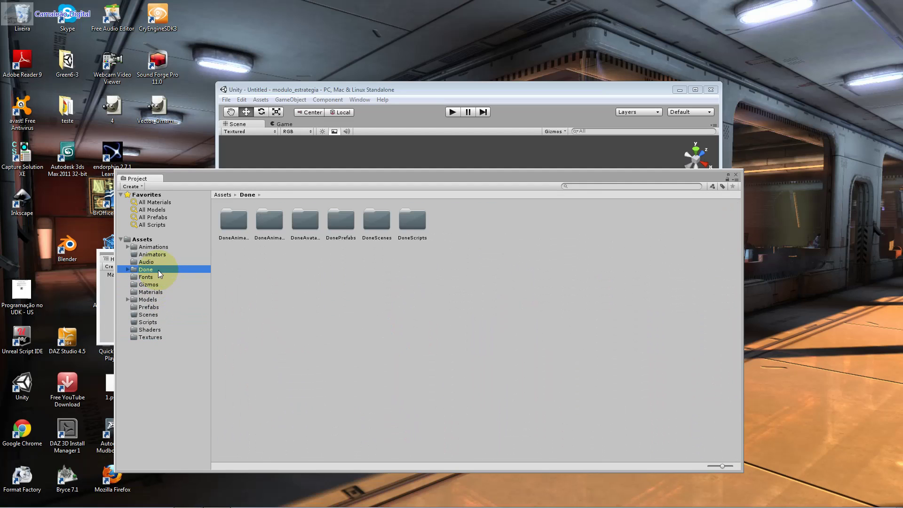
left_click(166, 260)
left_click(167, 254)
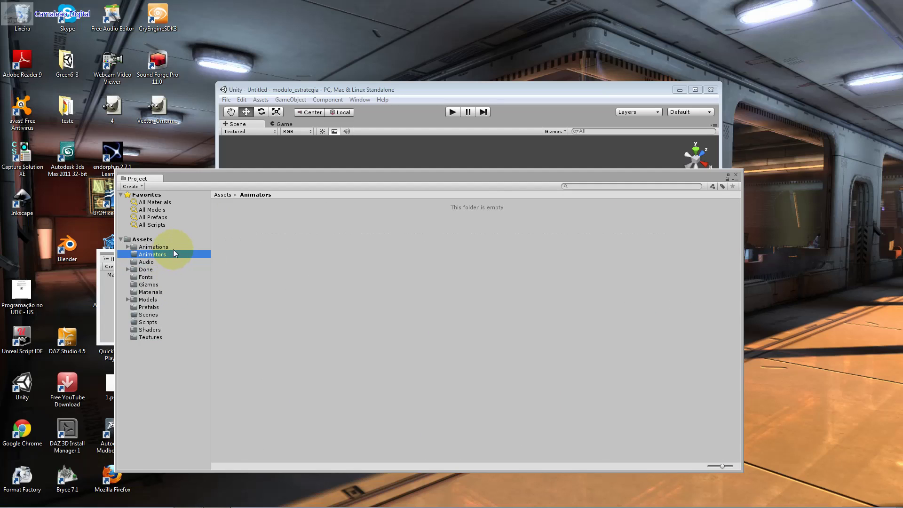
left_click(173, 249)
- Browse Humanoid, DoneAnimators, DoneAnimations and DoneScenes, ending on DonePrefabs with char_robotGuard selected
left_click(128, 247)
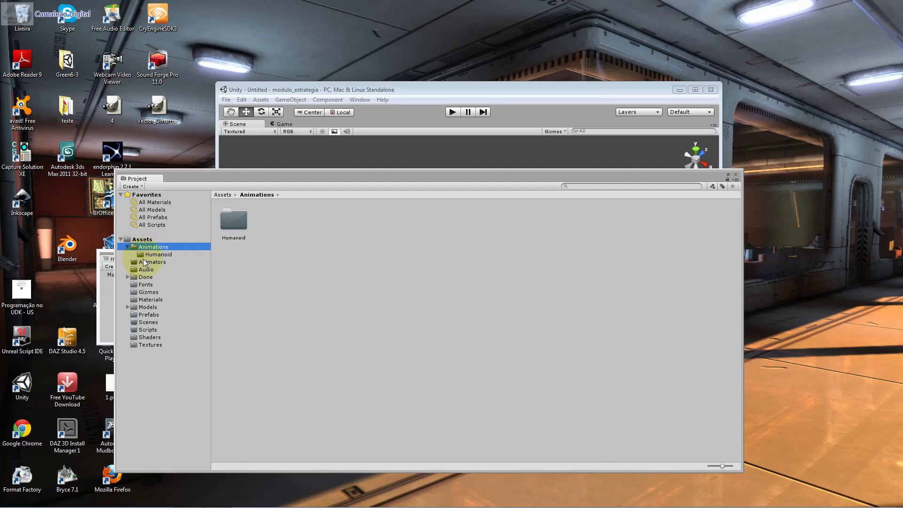
left_click(145, 256)
left_click(164, 277)
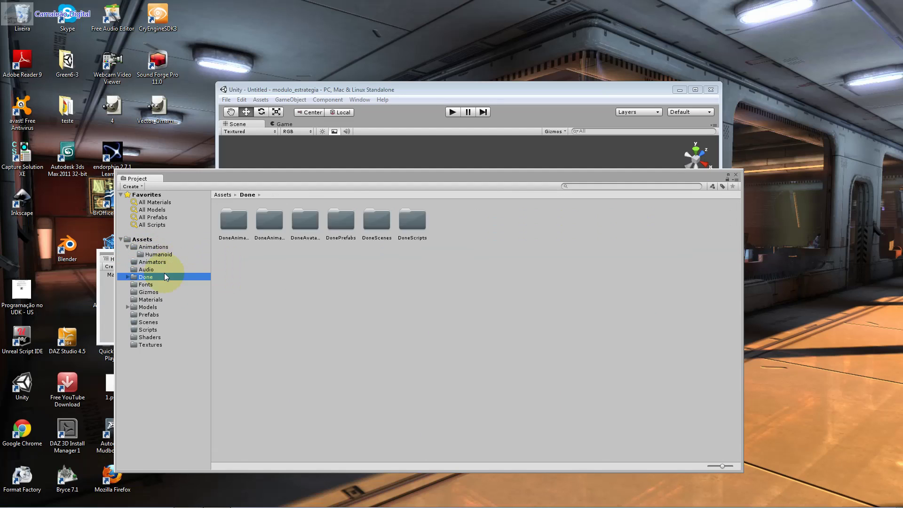
left_click(127, 276)
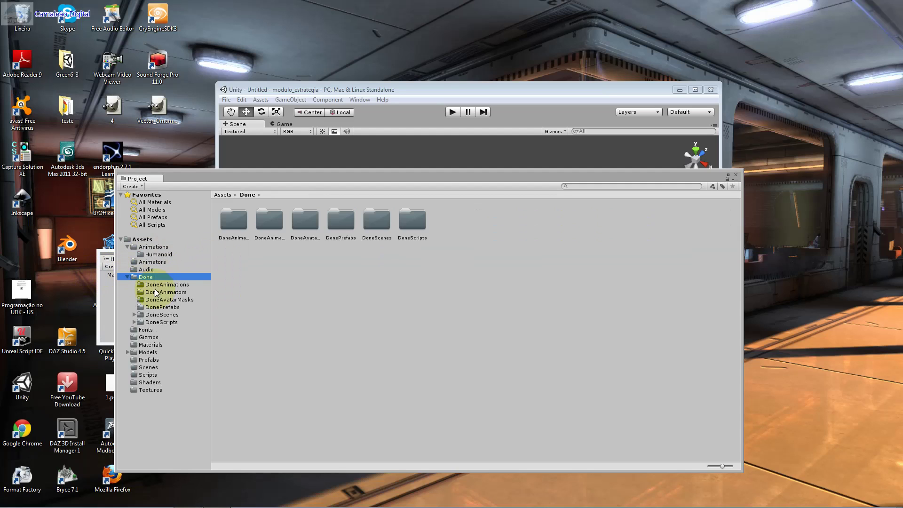
left_click(159, 292)
left_click(158, 286)
left_click(159, 293)
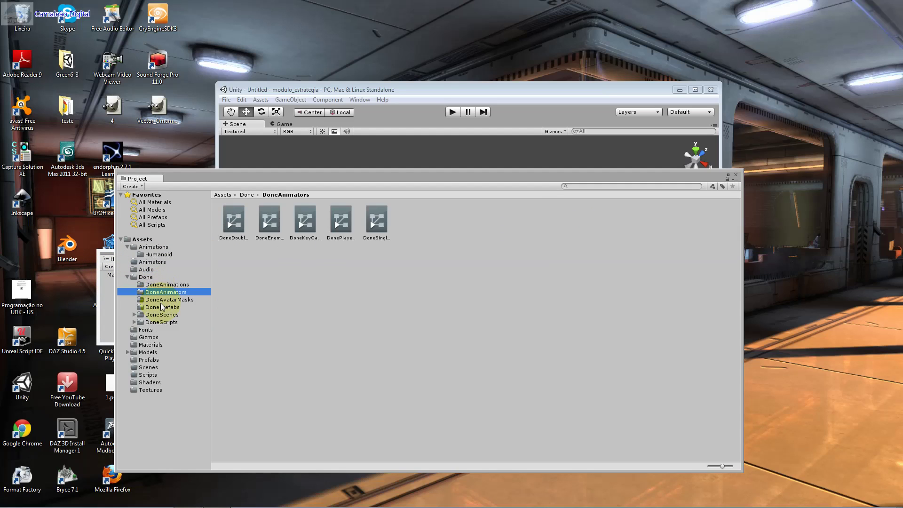
left_click(160, 307)
left_click(160, 311)
left_click(162, 306)
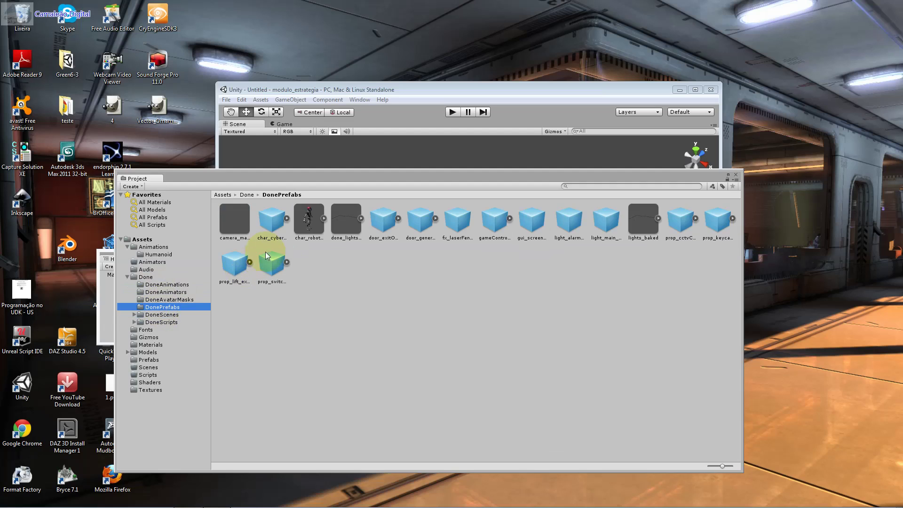
left_click(296, 234)
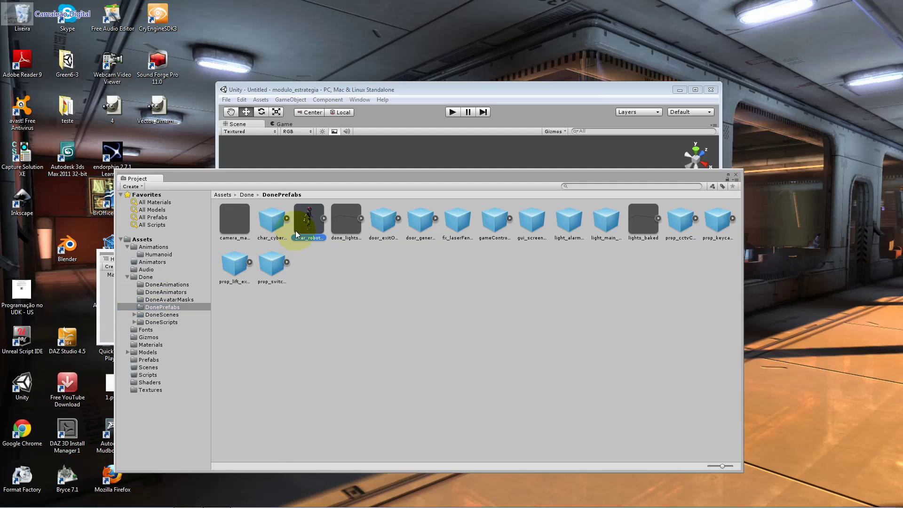
left_click(364, 99)
left_click(392, 170)
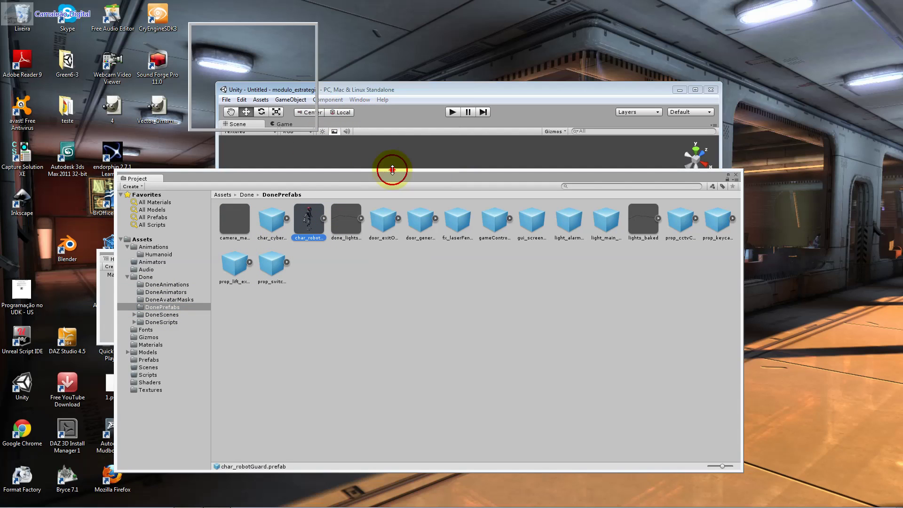
mouse_move(314, 131)
left_mouse_down()
mouse_move(400, 248)
mouse_move(529, 386)
left_mouse_up()
left_click_drag(414, 85, 413, 71)
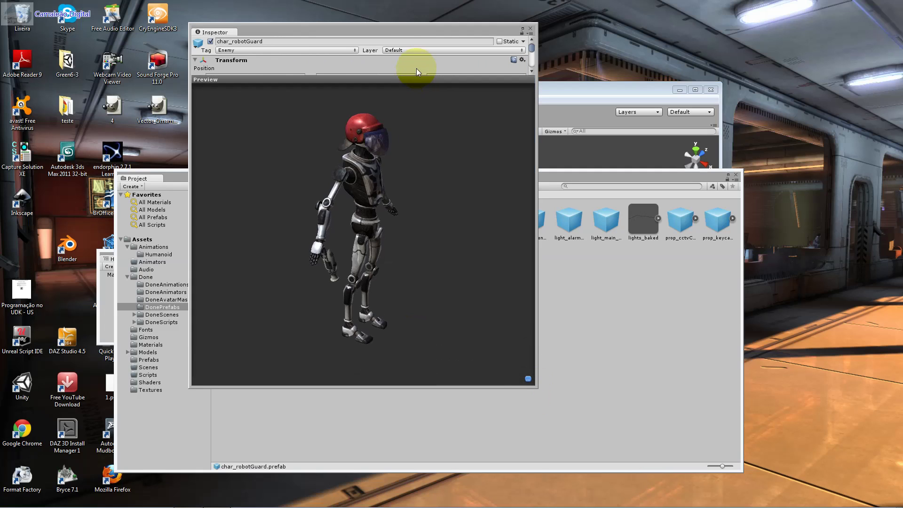
mouse_move(298, 165)
left_mouse_down()
mouse_move(888, 190)
mouse_move(540, 161)
left_mouse_up()
left_click(530, 30)
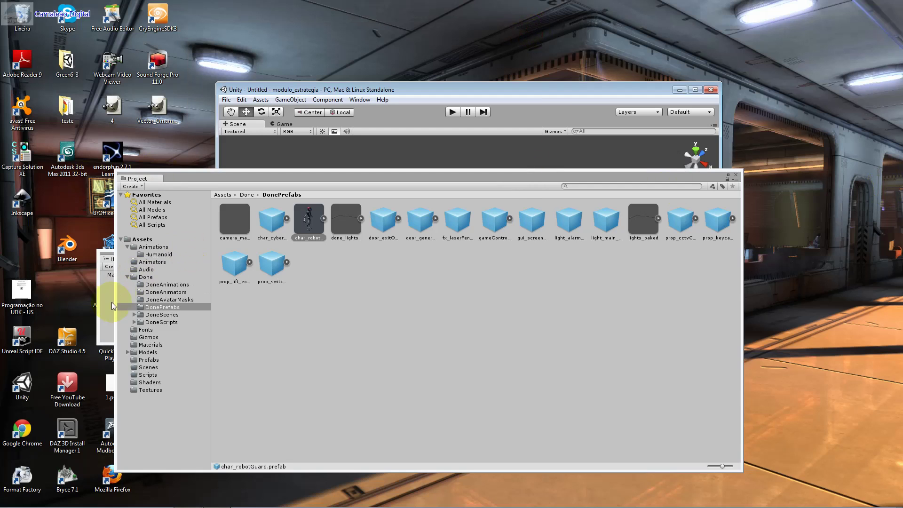
left_click(161, 314)
- Open the DoneStealth scene, close the Project window and enter Play mode
double_click(275, 224)
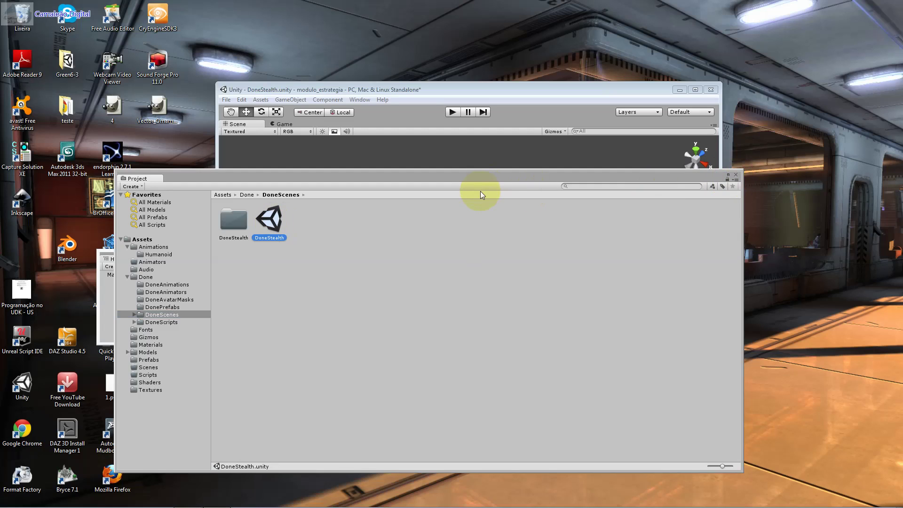
left_click(735, 176)
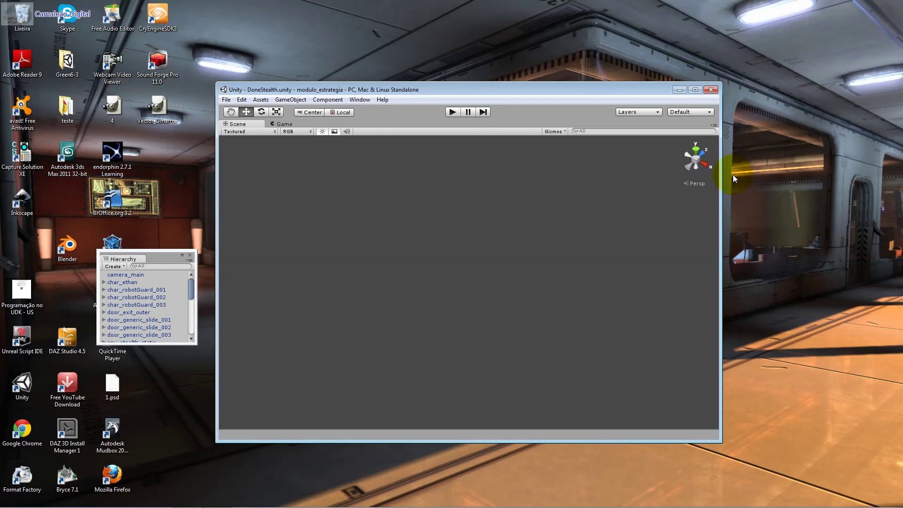
left_click(452, 112)
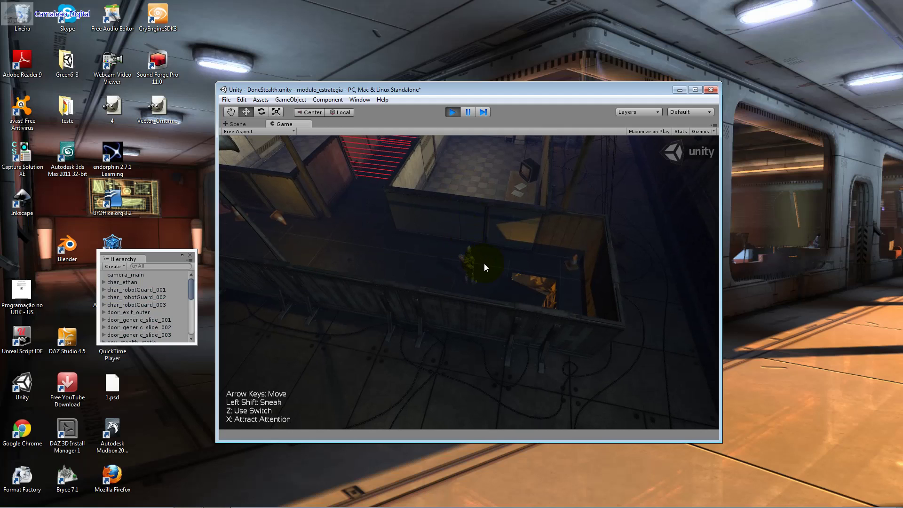
- Walk the character past the megaphones and gas cans toward the H1 block
key("Up")
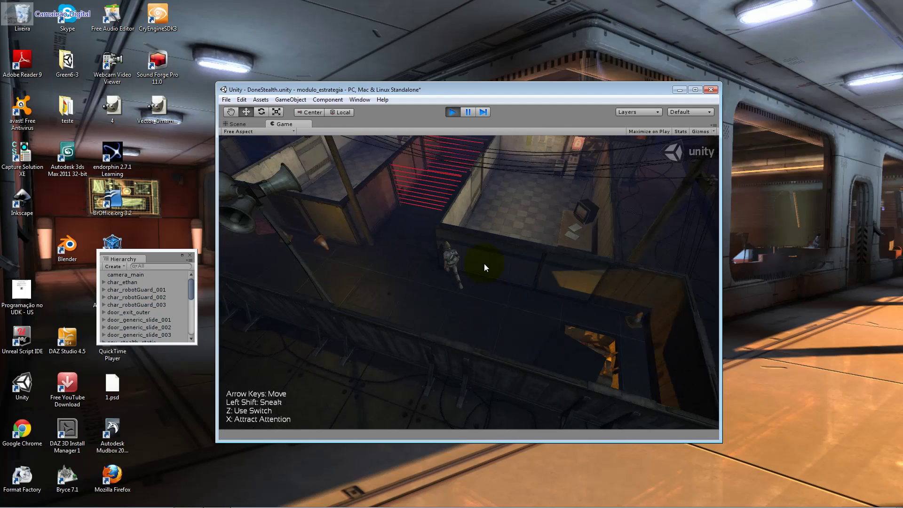
key("Left")
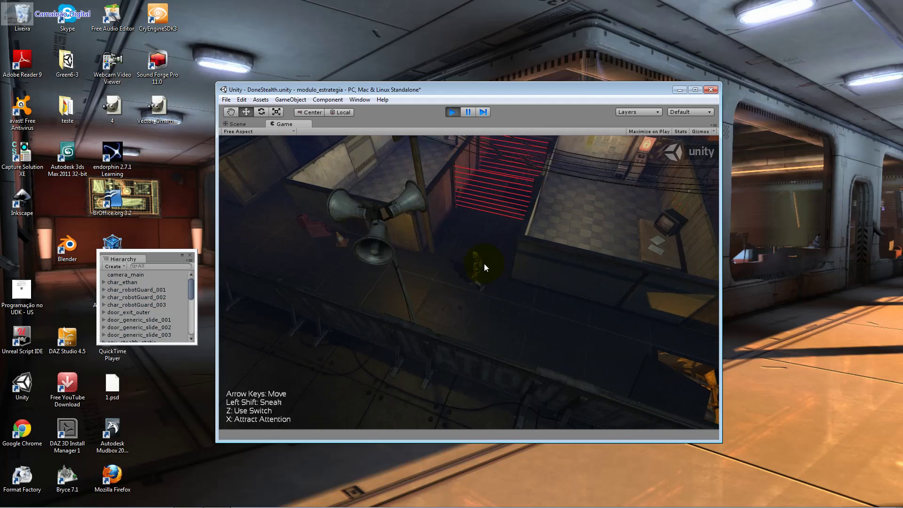
key("Up")
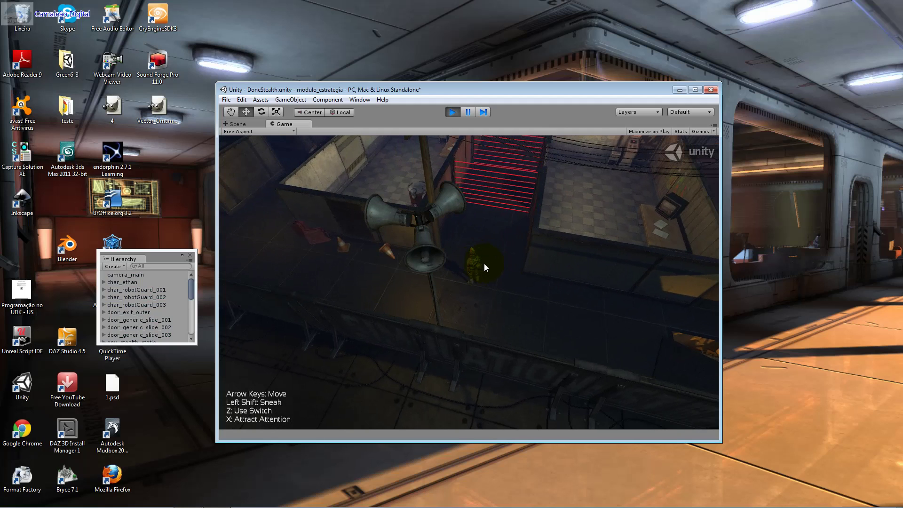
key("Up")
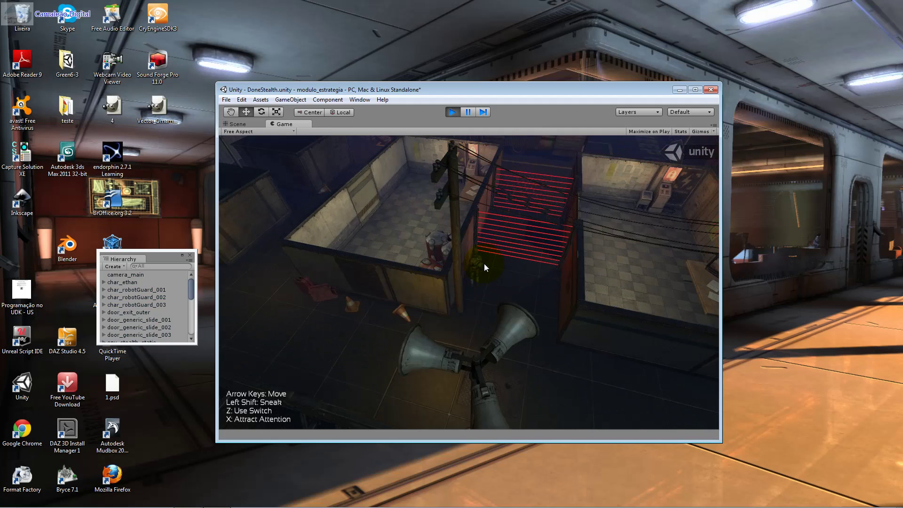
key("Down")
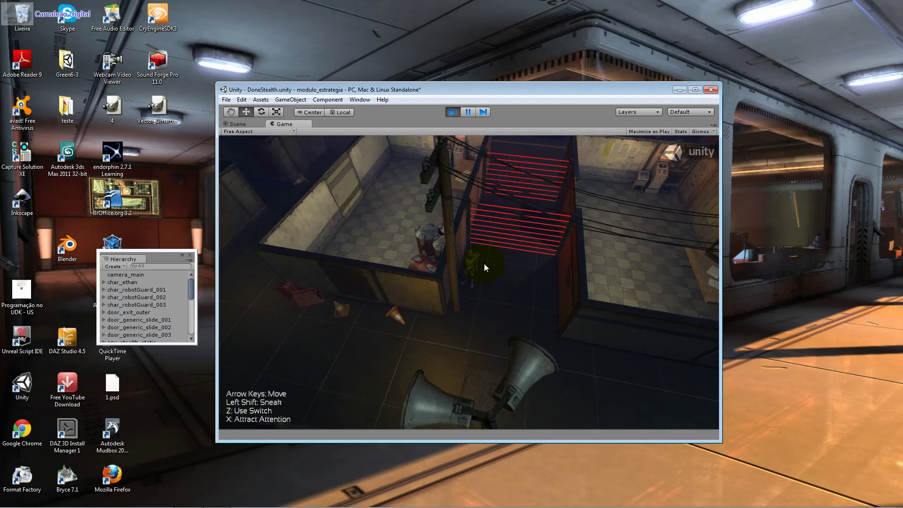
key("Down")
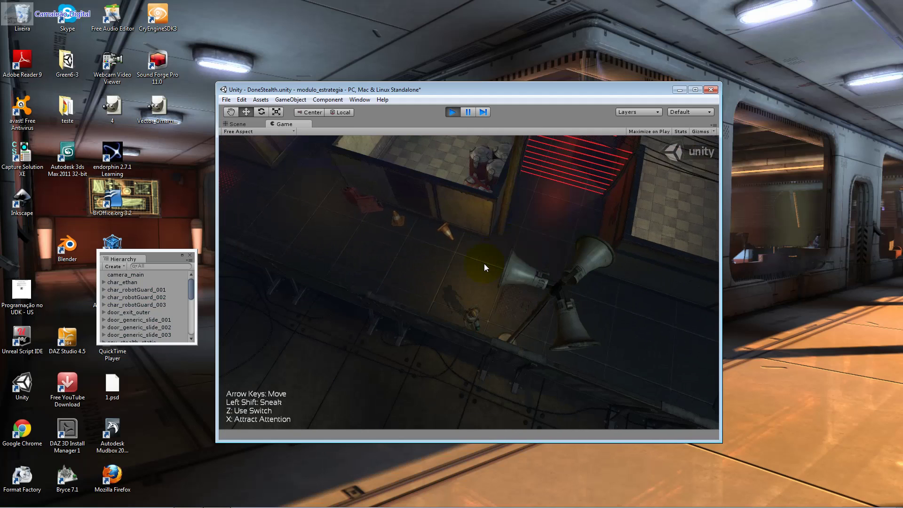
key("Up")
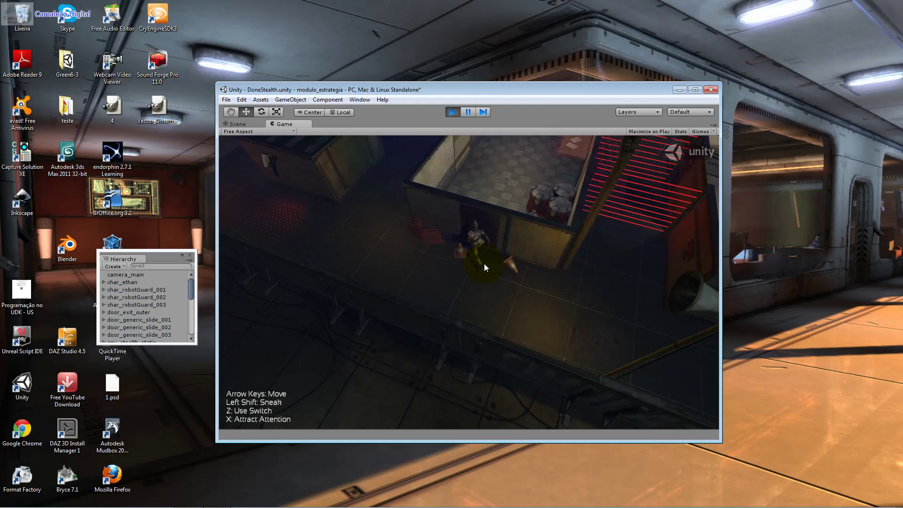
key("Down")
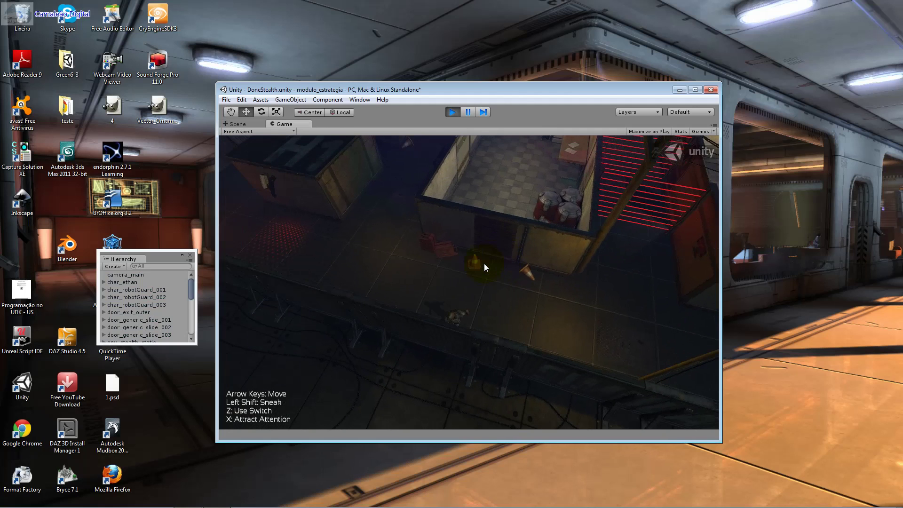
key("Up")
key("Left")
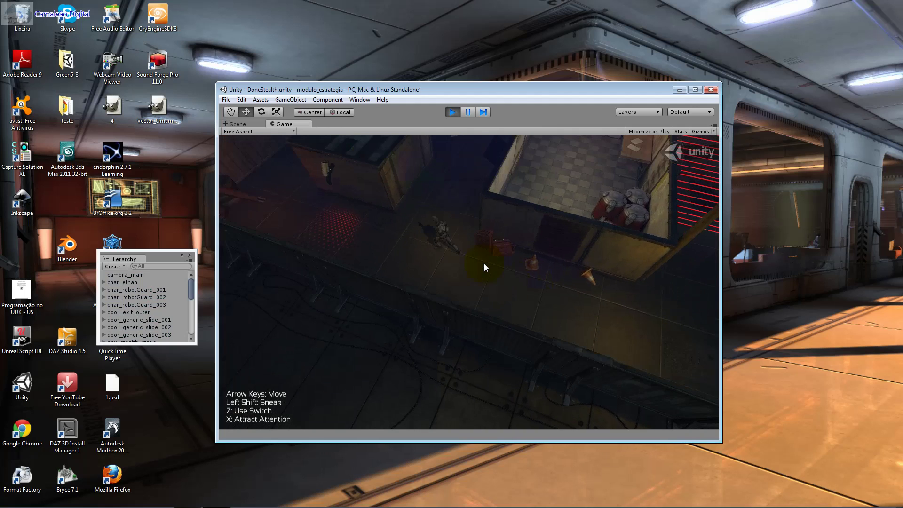
key("Left")
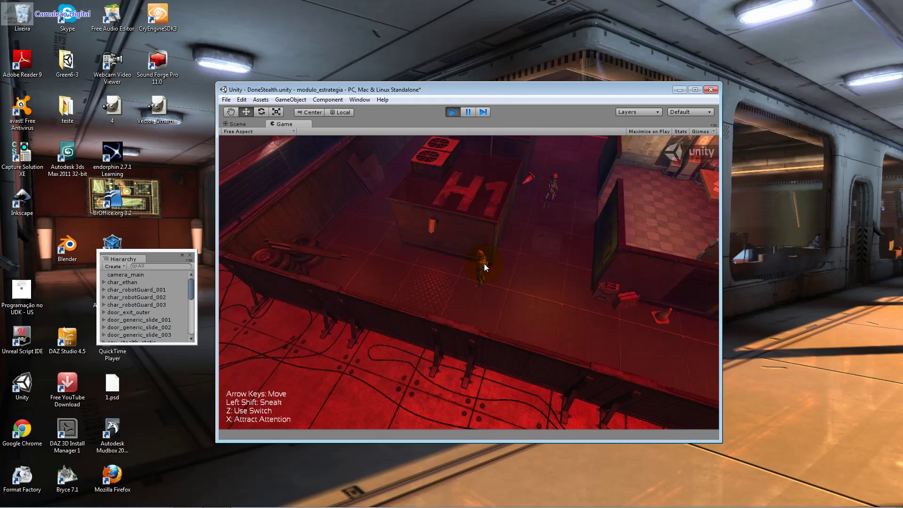
key("Down")
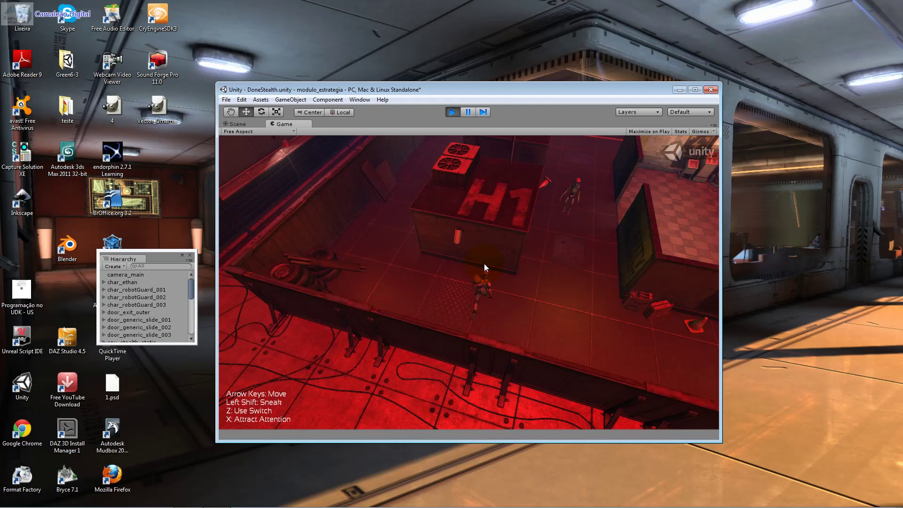
- Walk around H1, past the barrels, crates and truck, then through the laser corridor
key("Left")
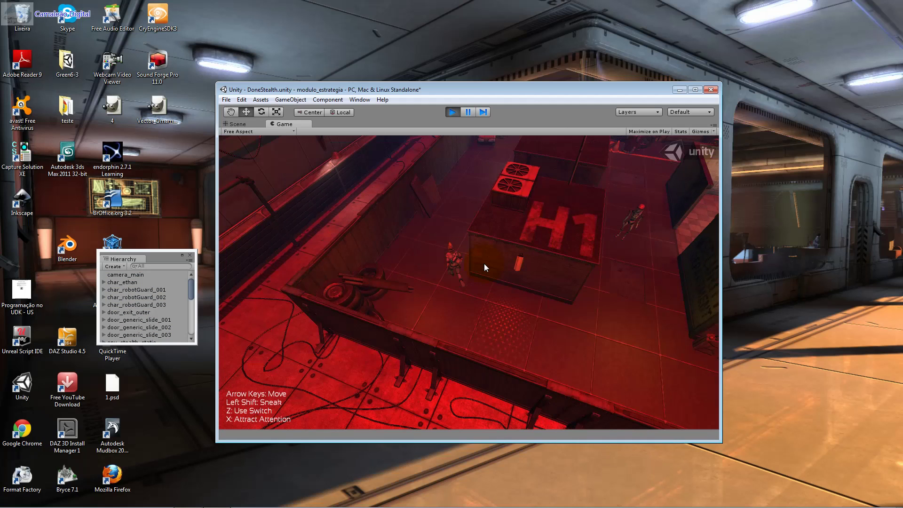
key("Up")
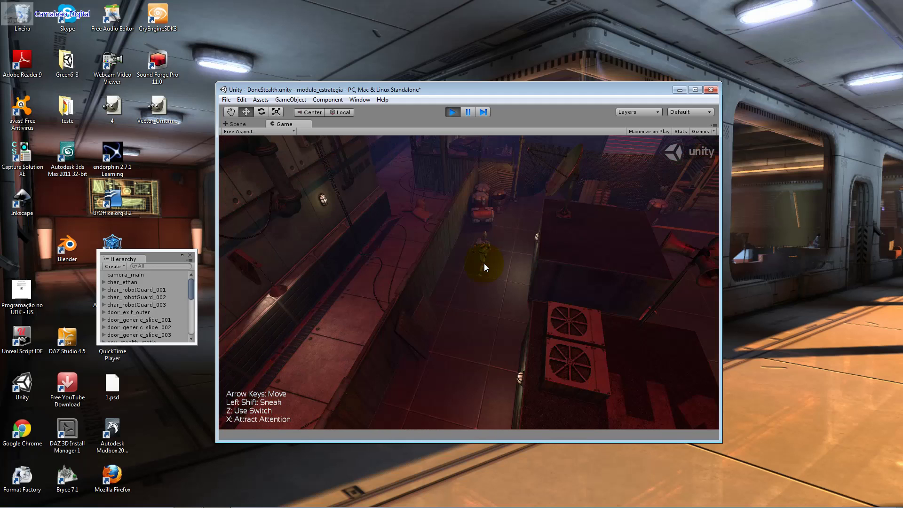
key("Up")
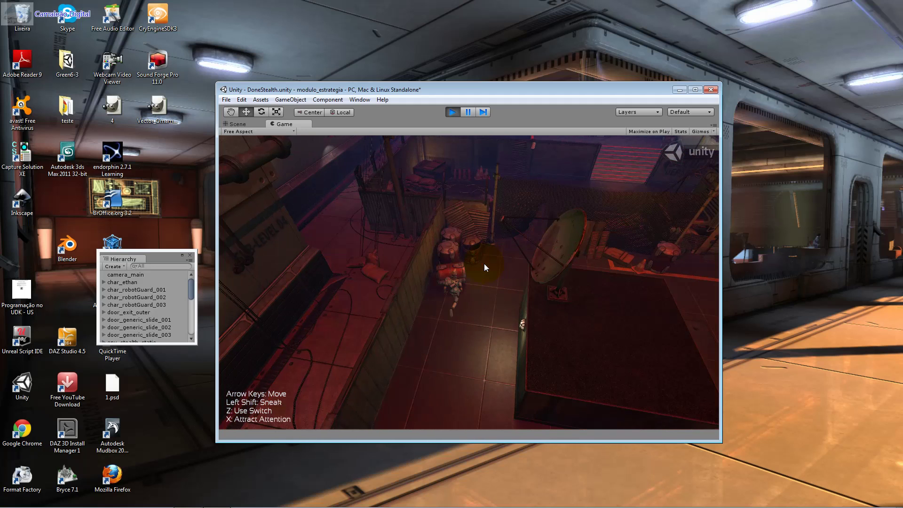
key("Right")
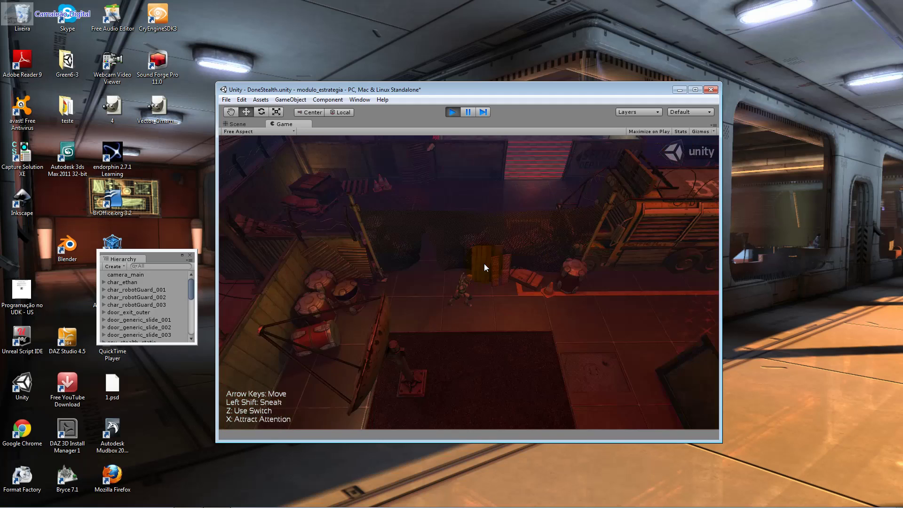
key("Right")
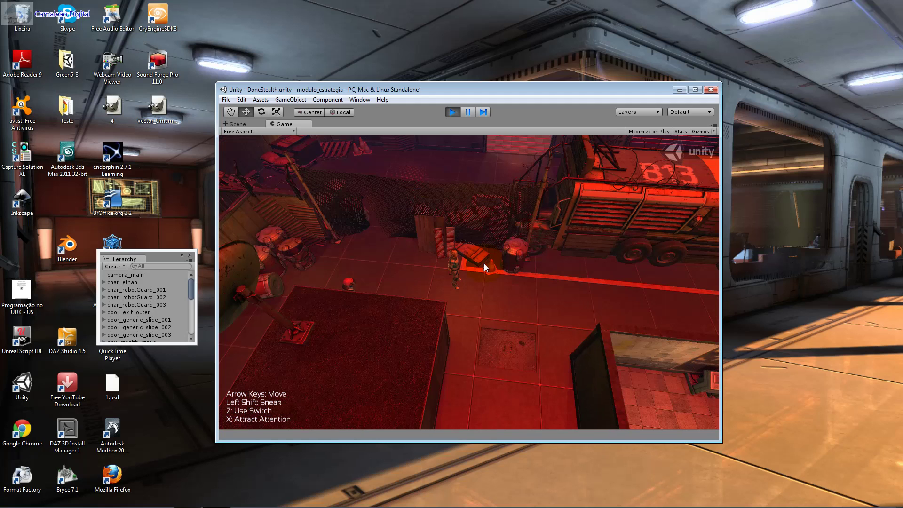
key("Right")
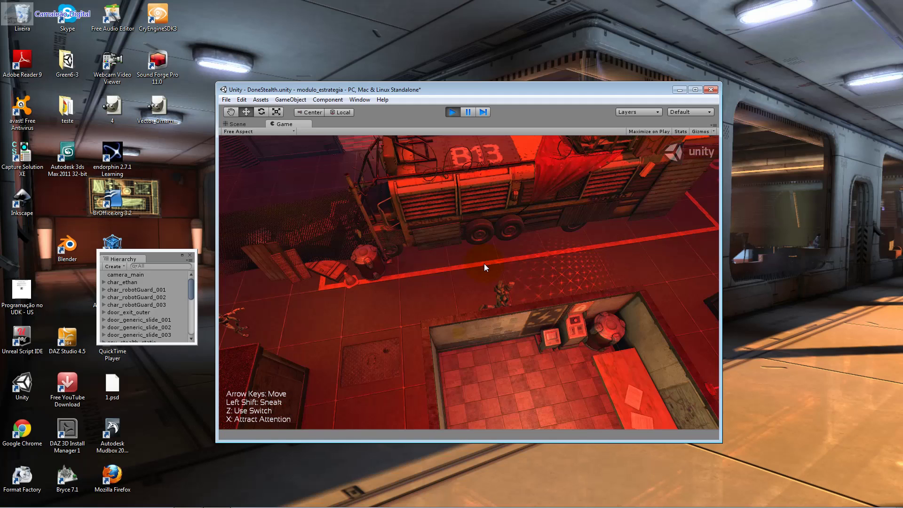
key("Right")
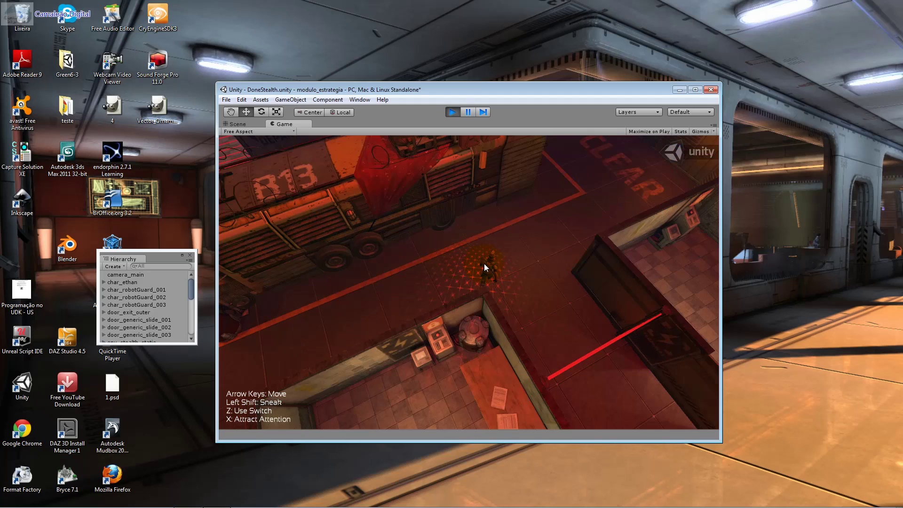
key("Left")
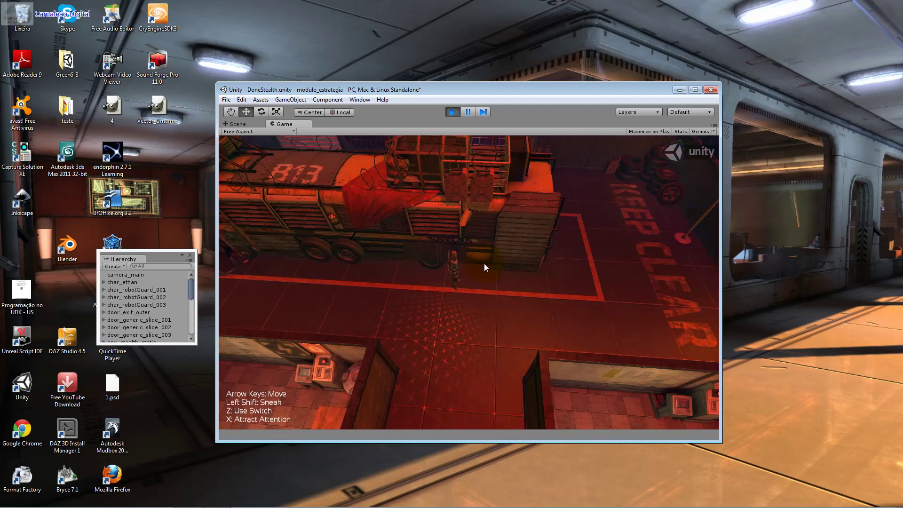
key("Down")
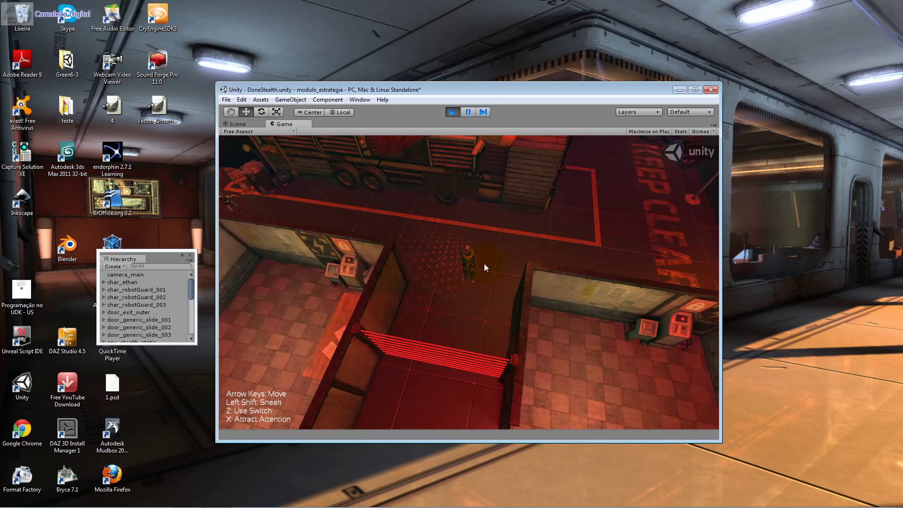
key("Down")
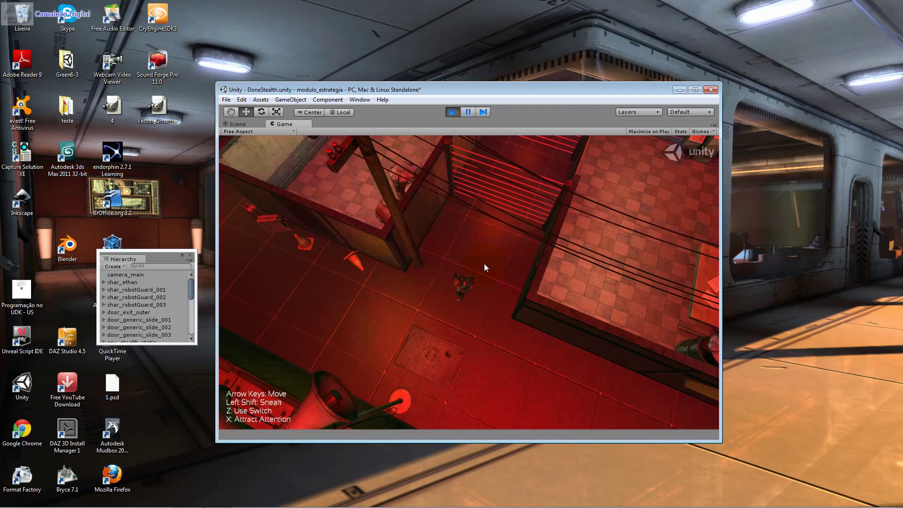
key("Up")
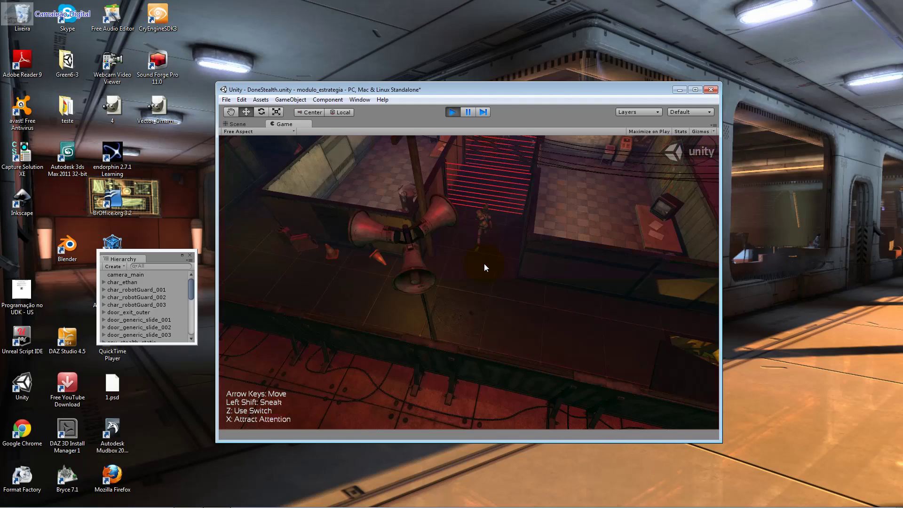
key("Up")
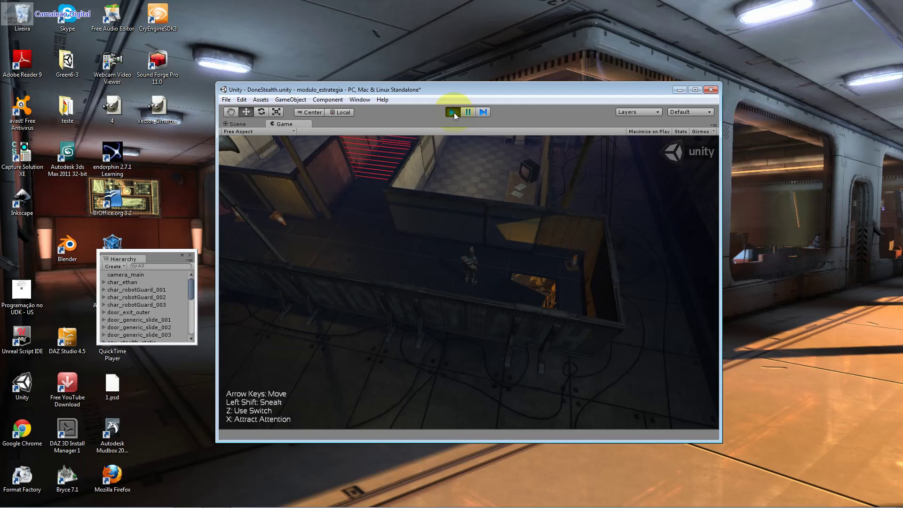
- Stop the DoneStealth game and reopen Window > Project showing the top-level Assets folders
left_click(453, 112)
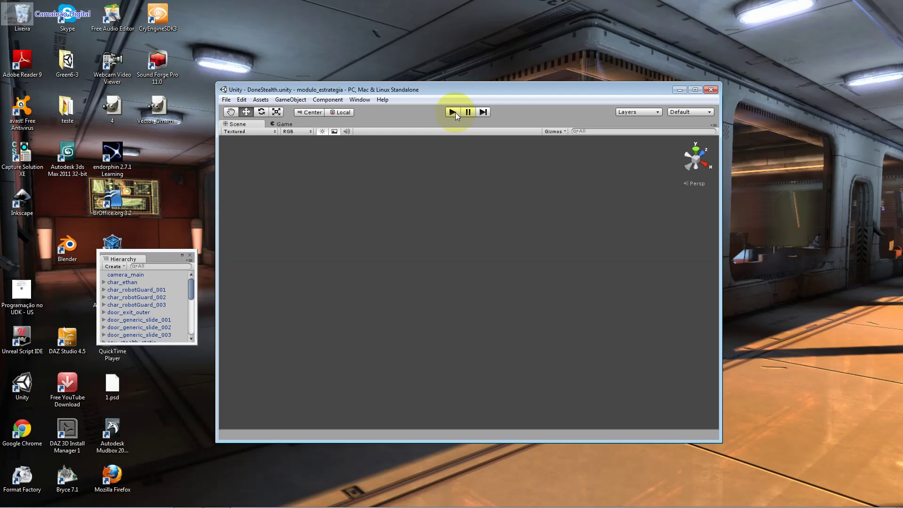
left_click(360, 100)
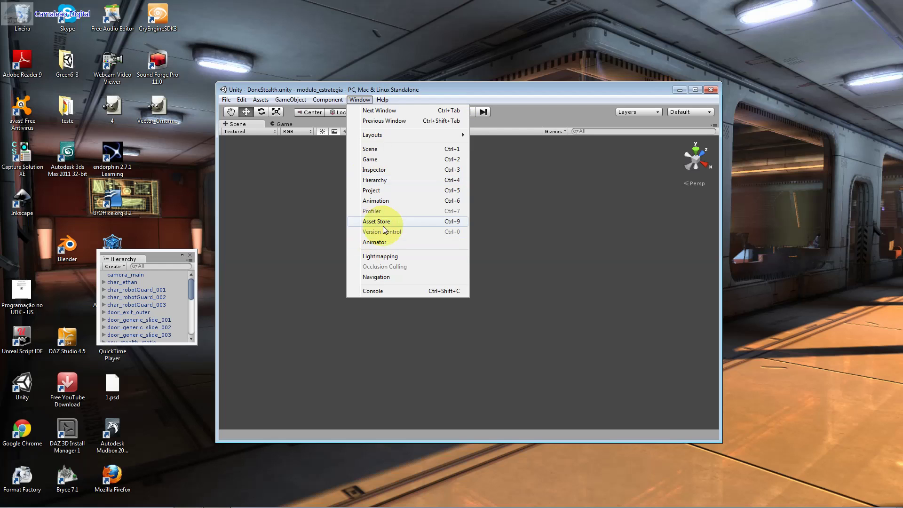
left_click(400, 189)
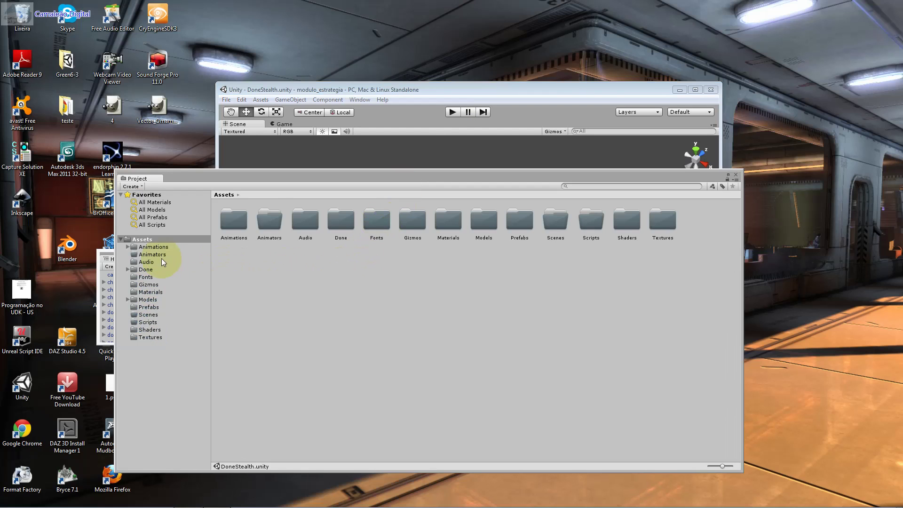
- Browse Animations/Humanoid, Animators and Done, then select char_ethan in the Models folder
left_click(155, 246)
double_click(230, 221)
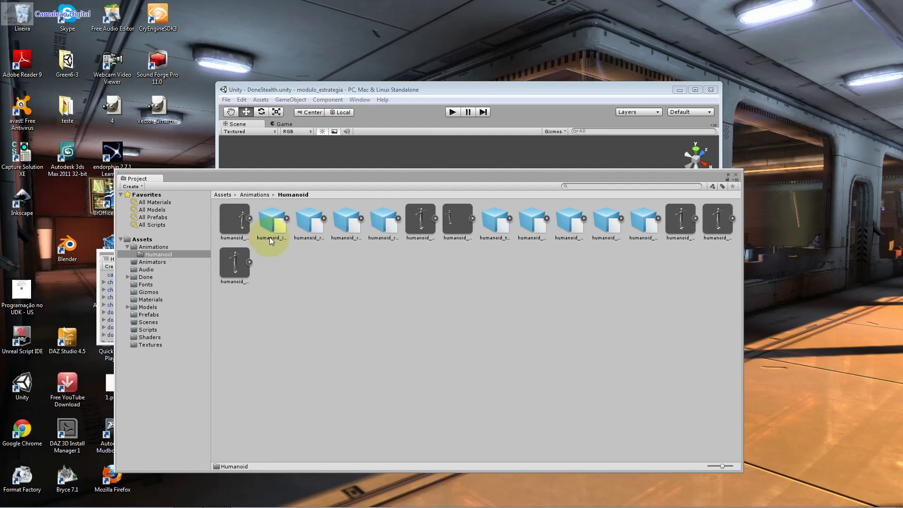
left_click(174, 261)
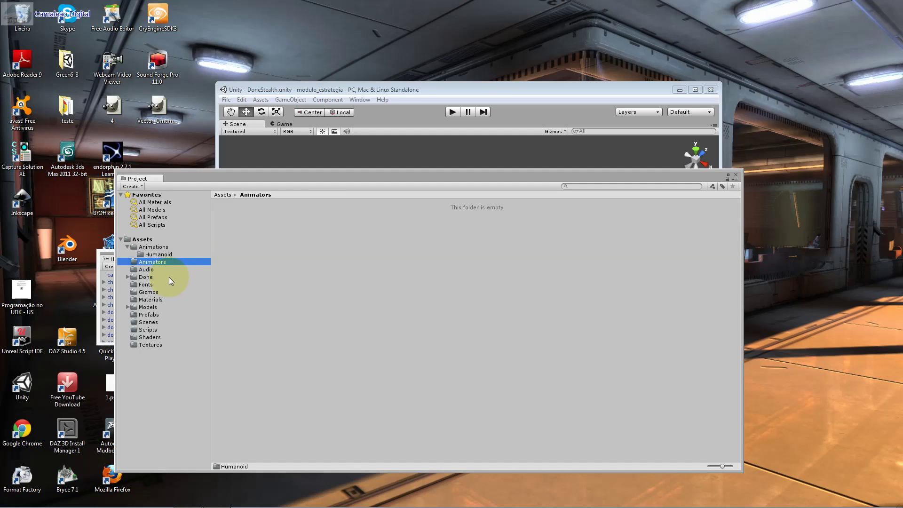
left_click(170, 277)
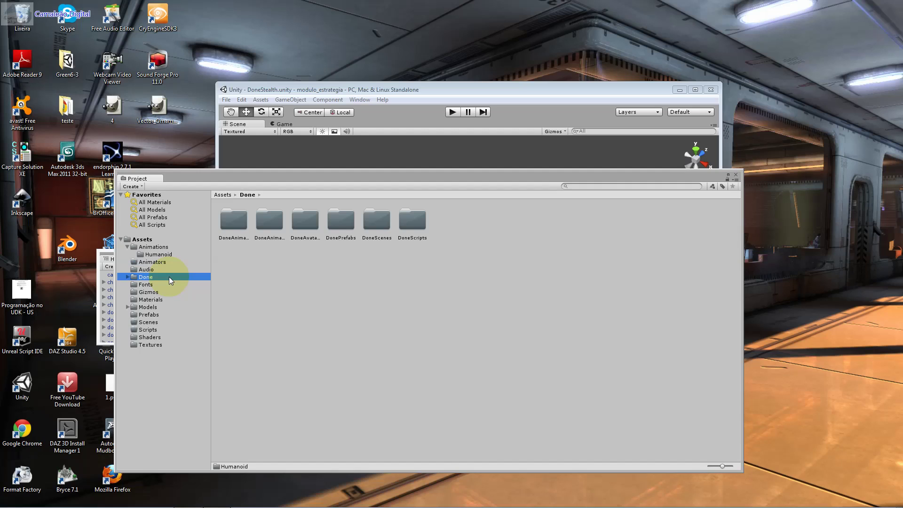
left_click(157, 306)
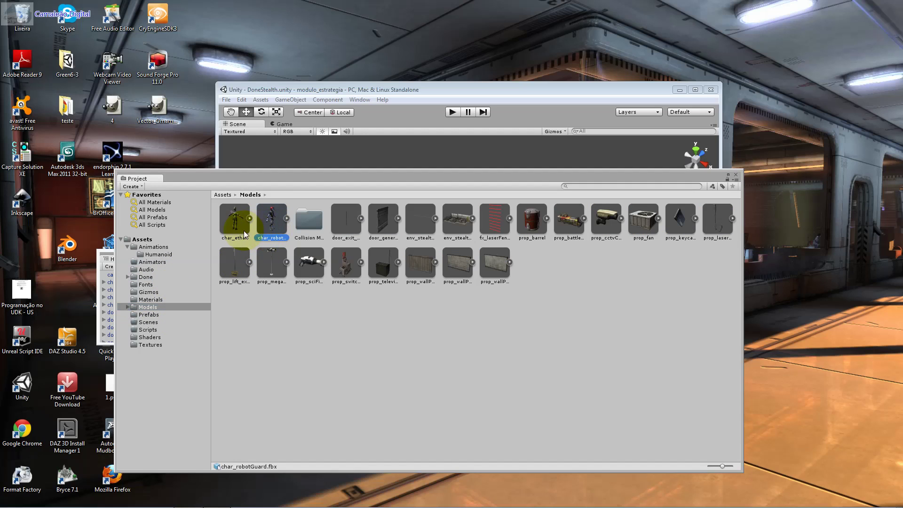
left_click(234, 220)
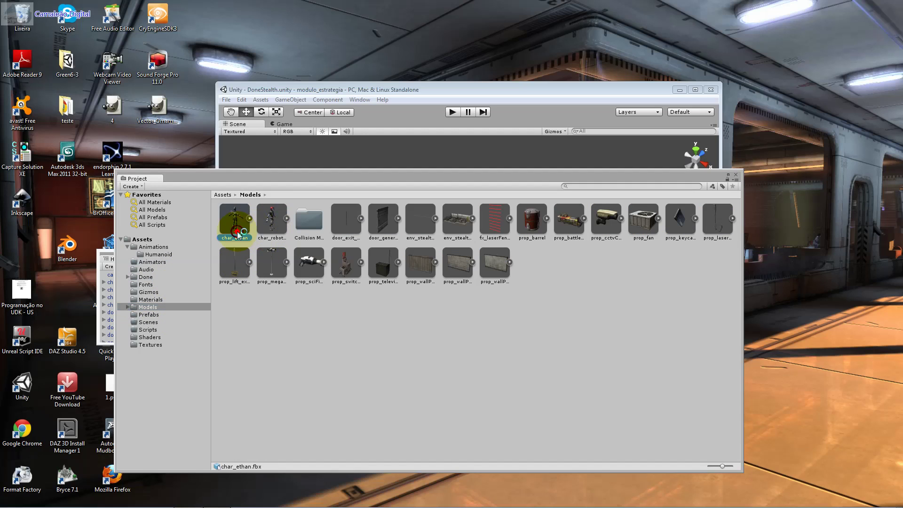
left_click(359, 100)
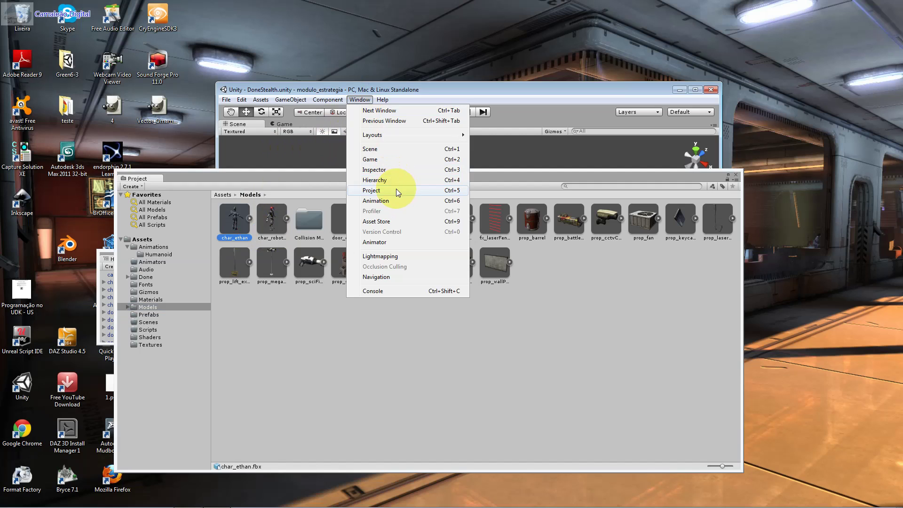
- Open the Inspector and preview char_ethan, char_robotGuard, the sci-fi gun and door_generic_slide, rotating them
left_click(375, 169)
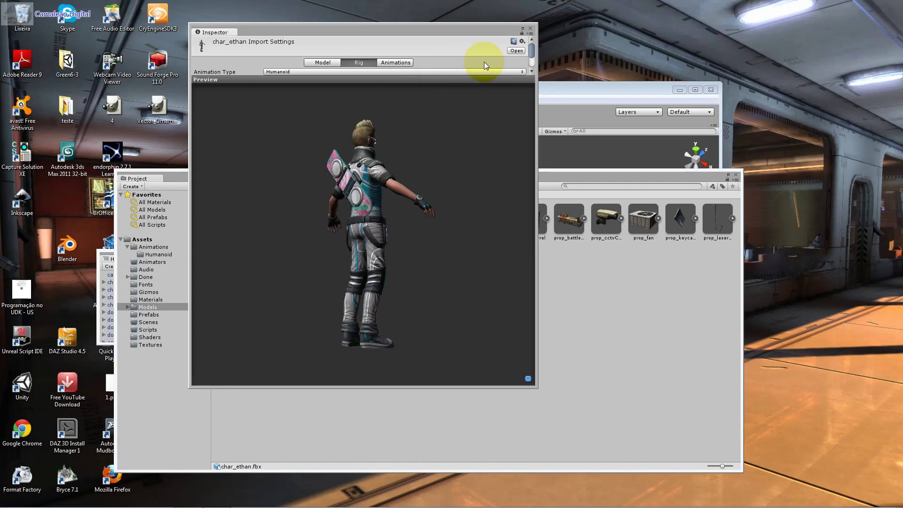
left_click_drag(489, 38, 772, 65)
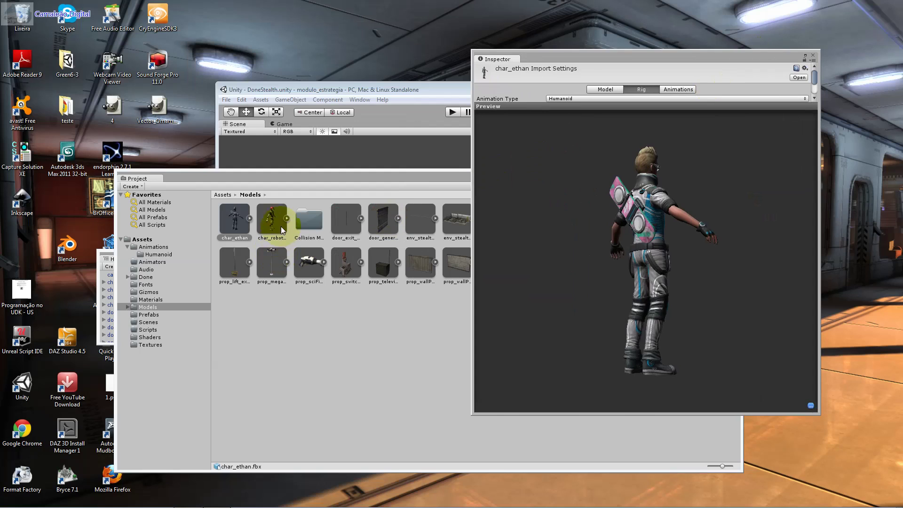
left_click(282, 223)
left_click_drag(604, 157, 552, 199)
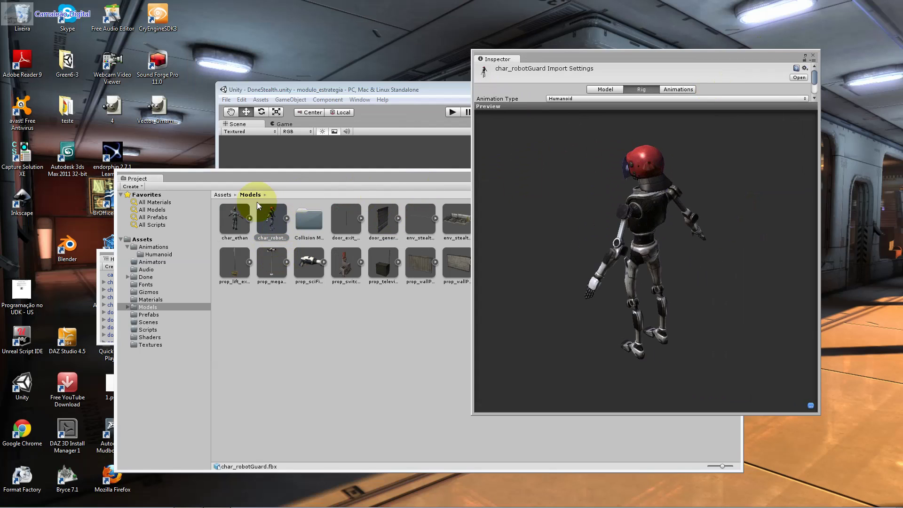
left_click(307, 259)
left_click_drag(651, 144, 383, 226)
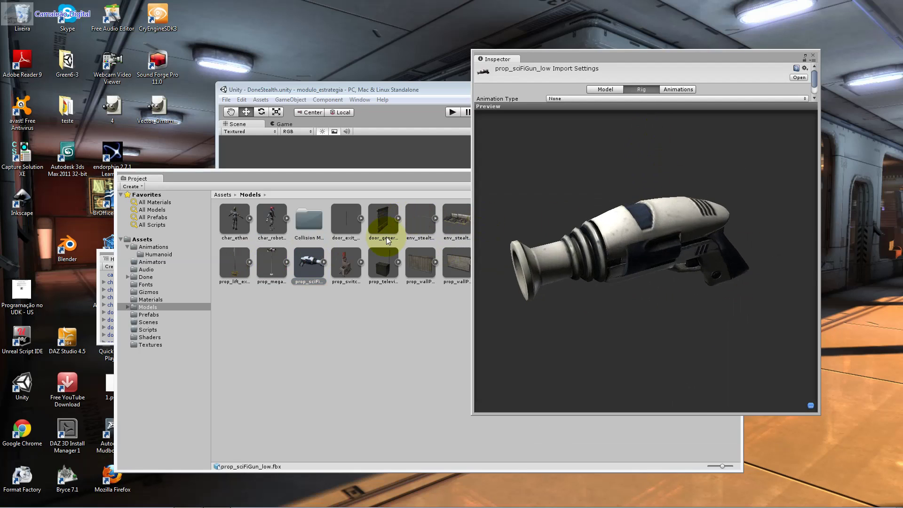
left_click(383, 237)
- Preview and rotate prop_battleBus and prop_cctvCam, finishing on env_stealth_static
left_click(555, 221)
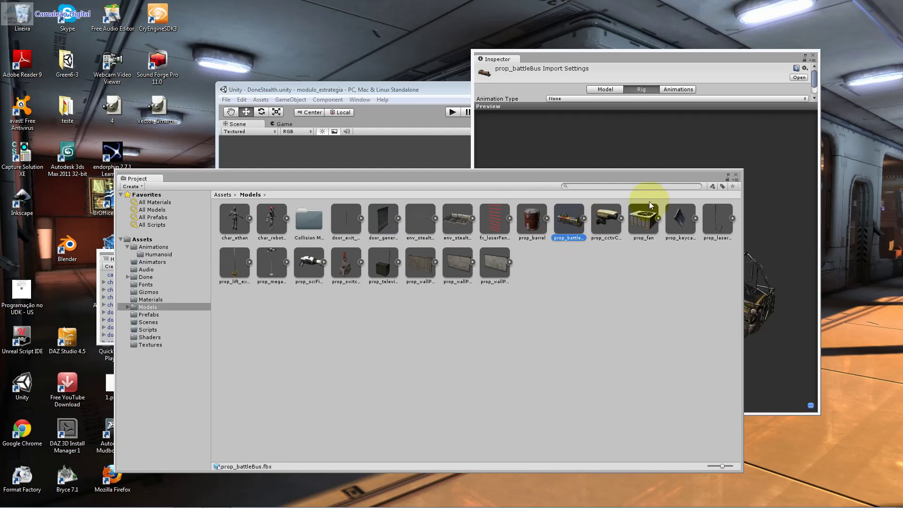
mouse_move(762, 144)
left_mouse_down()
mouse_move(660, 185)
mouse_move(594, 142)
mouse_move(727, 142)
left_mouse_up()
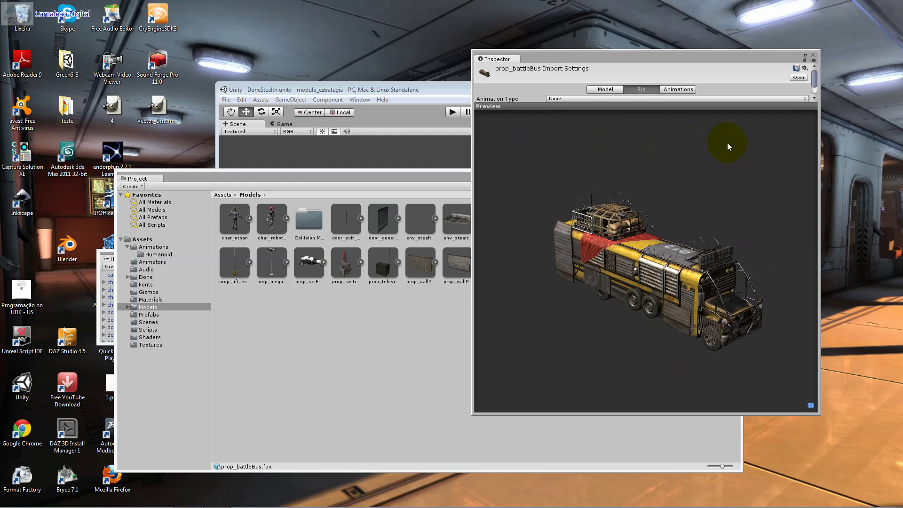
left_click(460, 207)
left_click(606, 223)
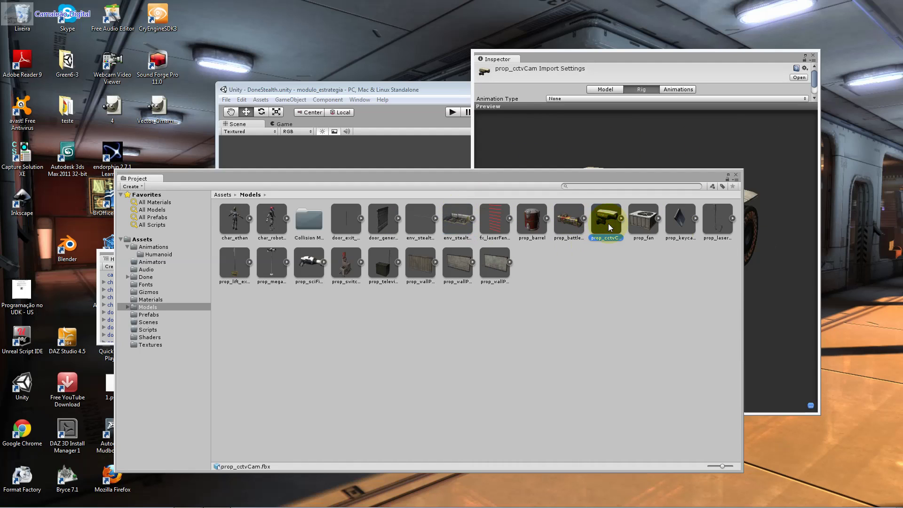
mouse_move(752, 221)
left_mouse_down()
mouse_move(452, 239)
mouse_move(337, 277)
left_mouse_up()
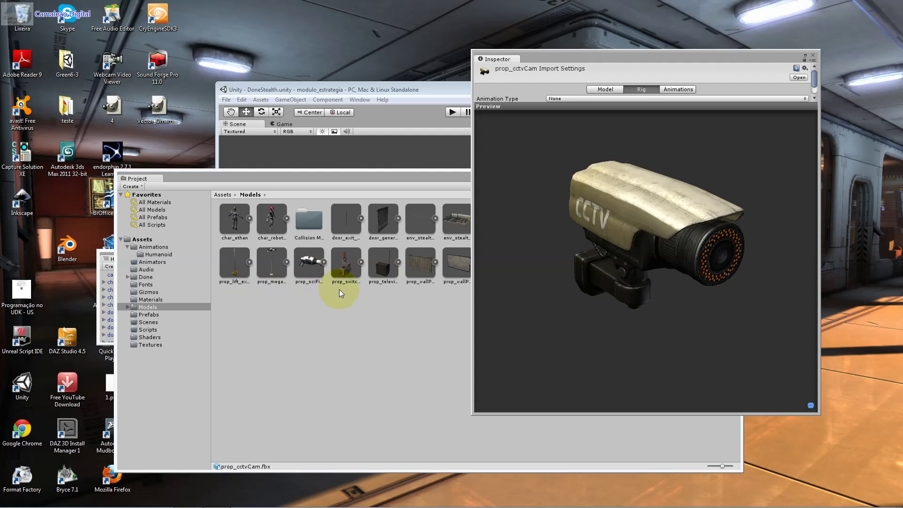
left_click_drag(571, 282, 709, 234)
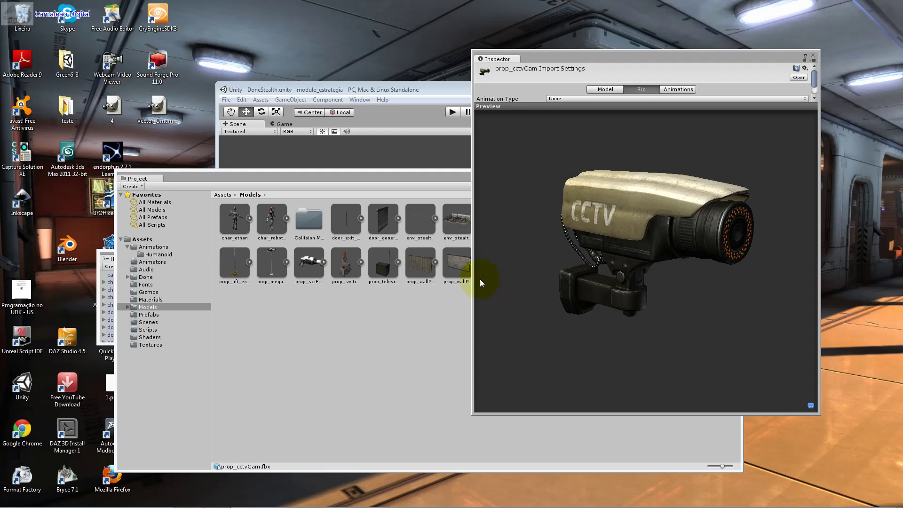
left_click(465, 233)
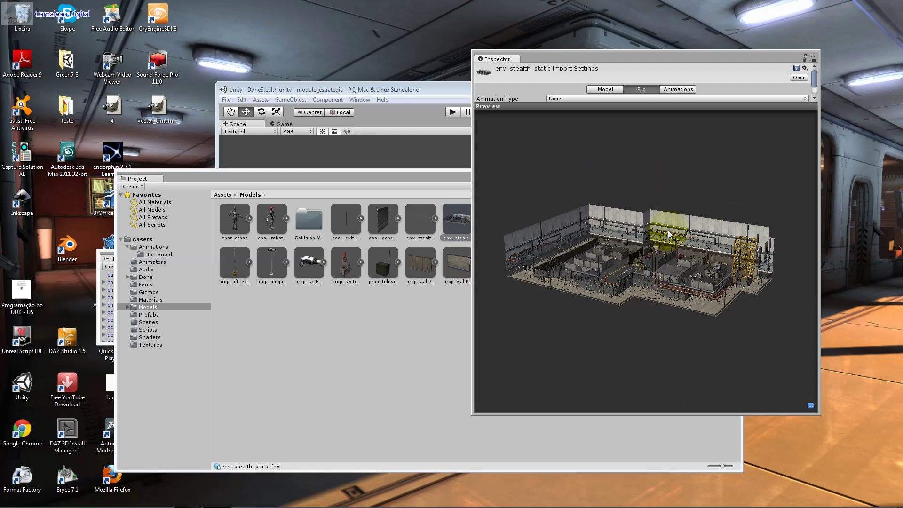
- Orbit env_stealth_static to a top-down view in an enlarged Inspector preview, then close the Inspector
left_click_drag(636, 277, 608, 314)
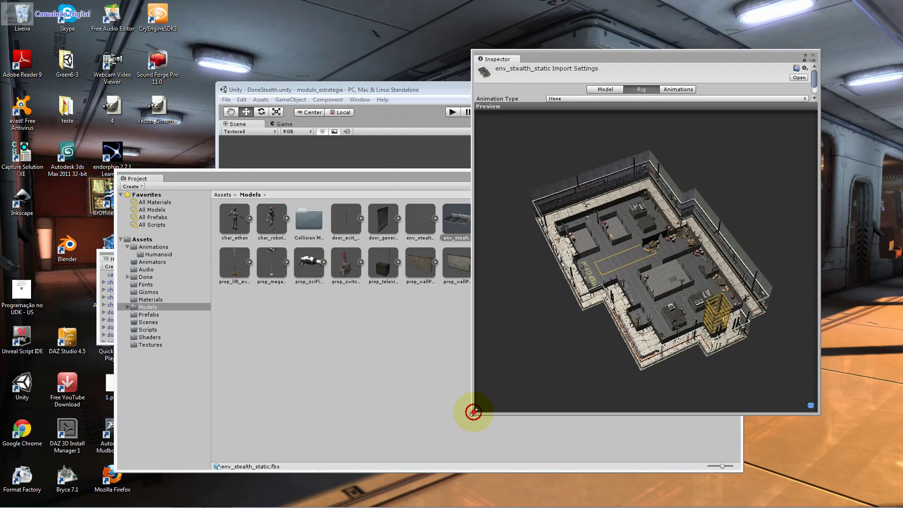
left_click_drag(472, 412, 327, 483)
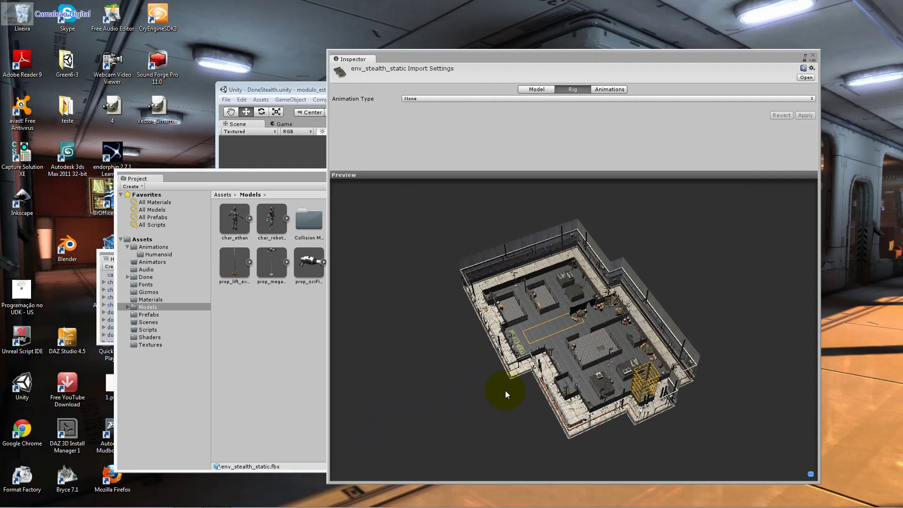
mouse_move(505, 390)
left_mouse_down()
mouse_move(481, 377)
mouse_move(667, 376)
left_mouse_up()
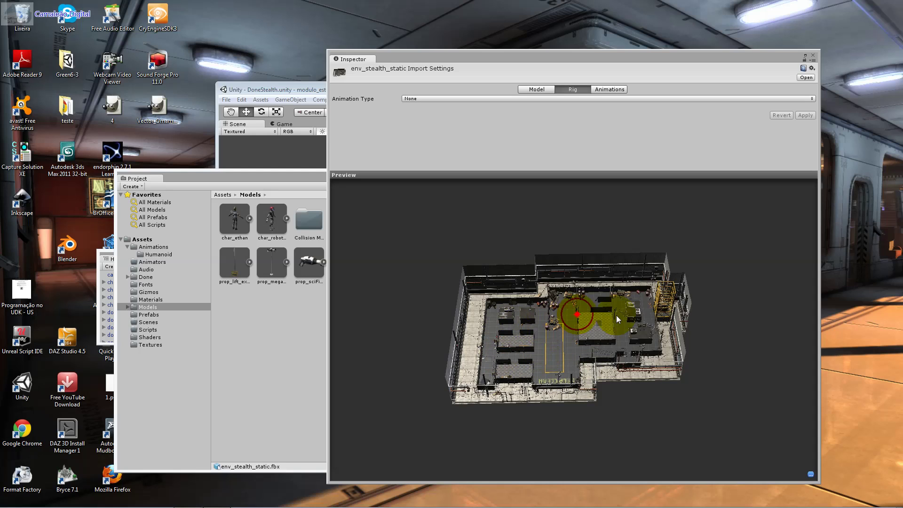
left_click_drag(616, 315, 568, 354)
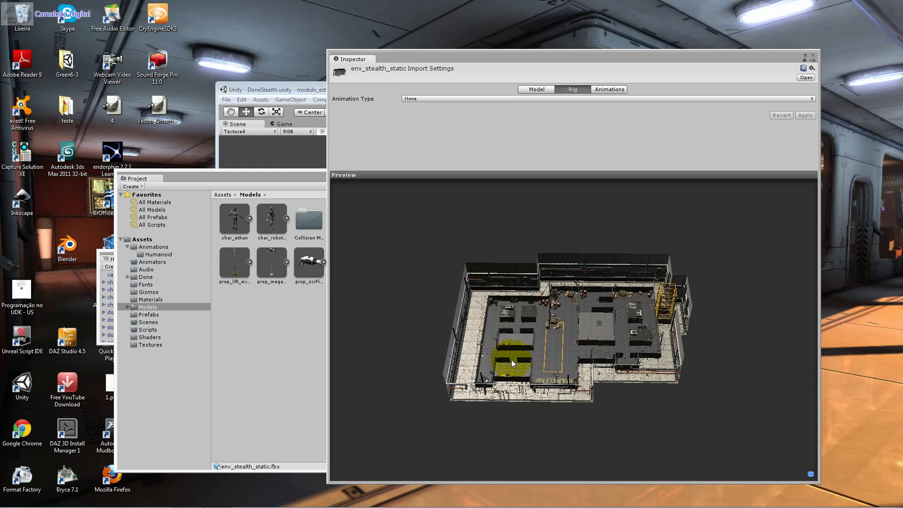
left_click_drag(502, 355, 498, 354)
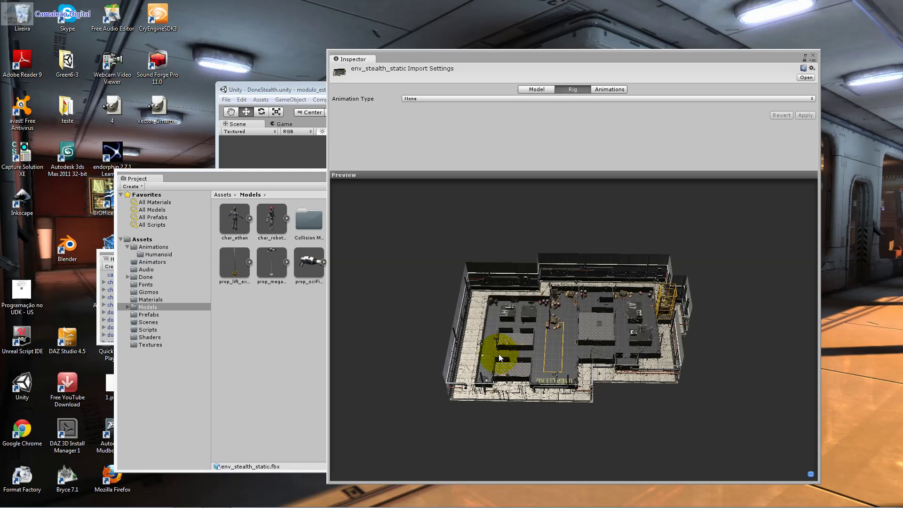
left_click(812, 56)
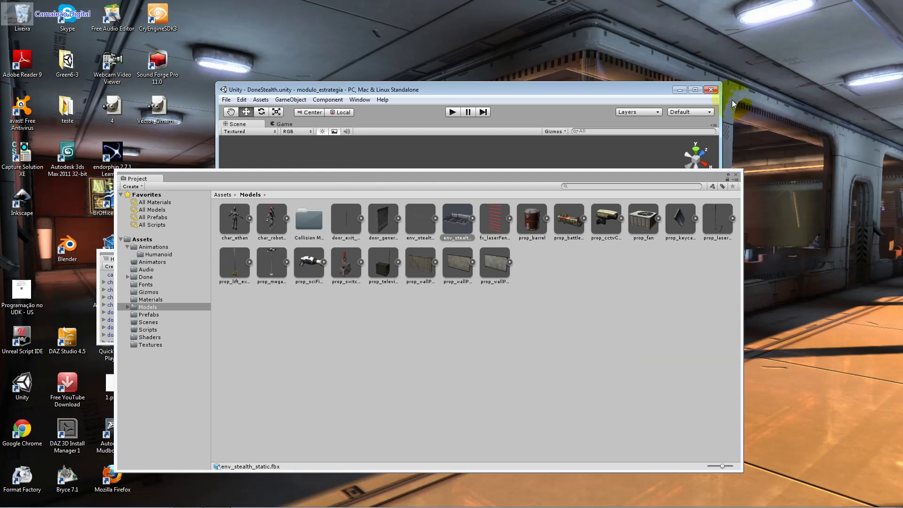
- Select prop_wallPanel_D, then browse the Prefabs, Scenes, Scripts, Shaders, Animators and Animations folders
left_click(506, 281)
left_click(163, 315)
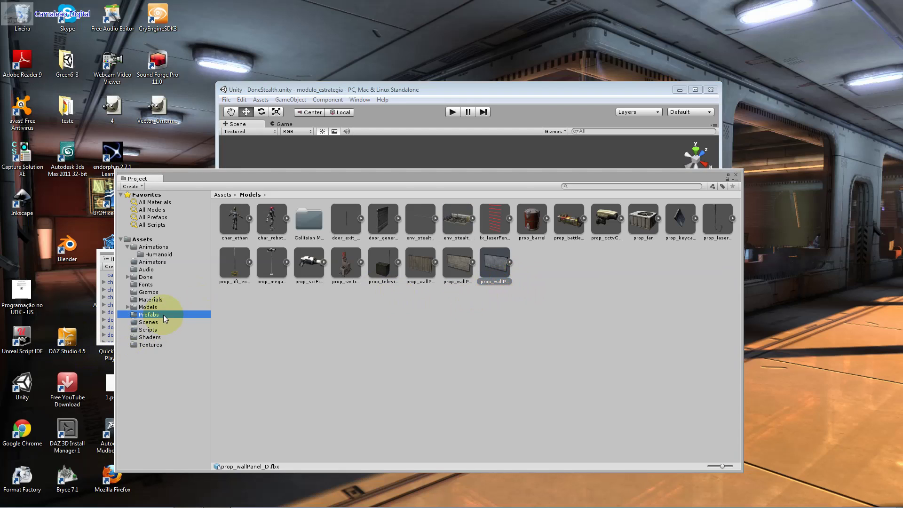
left_click(161, 322)
left_click(158, 330)
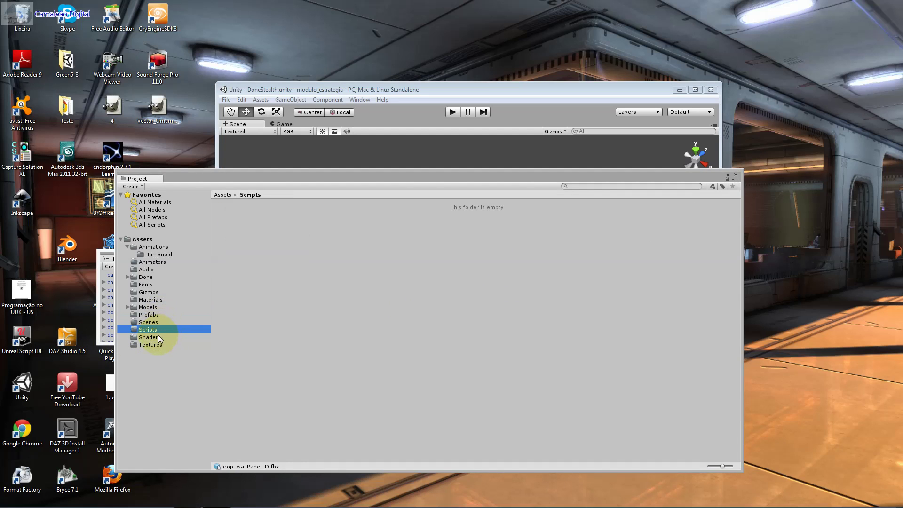
left_click(159, 337)
left_click(161, 329)
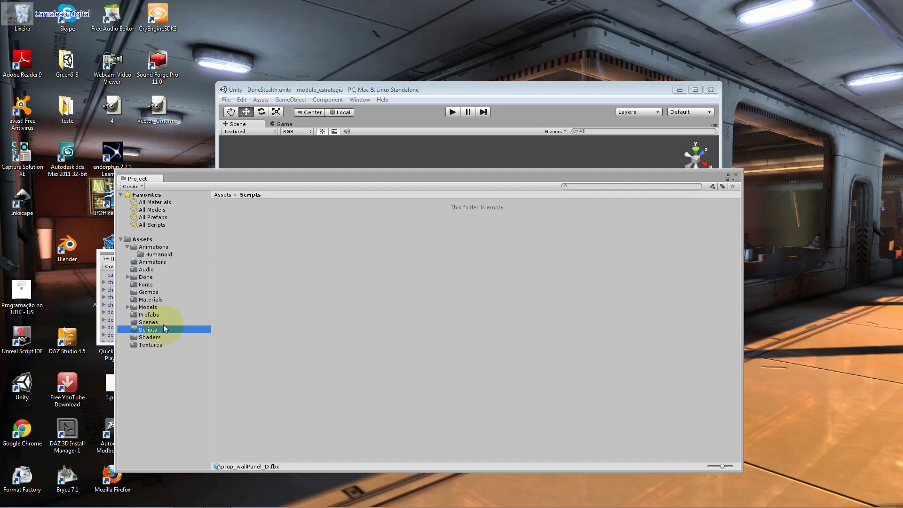
left_click(164, 263)
left_click(170, 247)
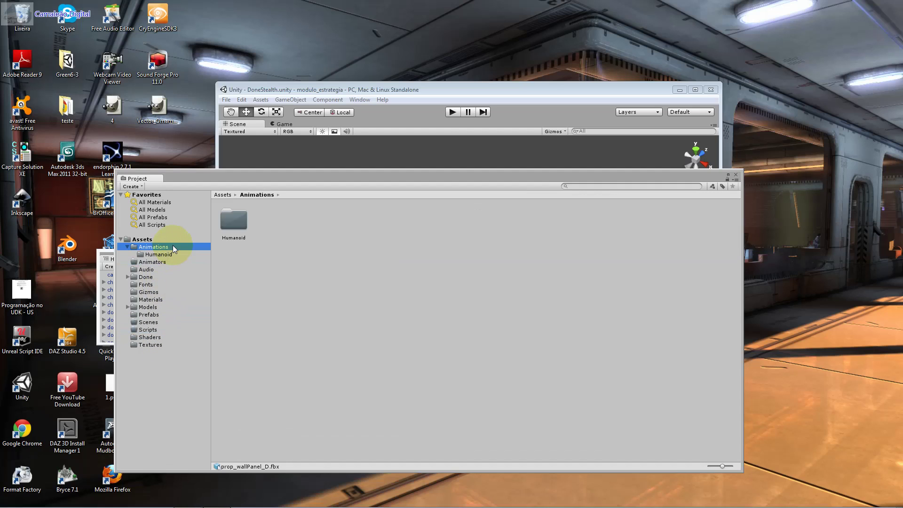
- Expand the Done folder and browse DoneAnimations, DoneAvatarMasks, DonePrefabs and DoneScenes
left_click(131, 277)
left_click(128, 278)
left_click(142, 284)
left_click(148, 299)
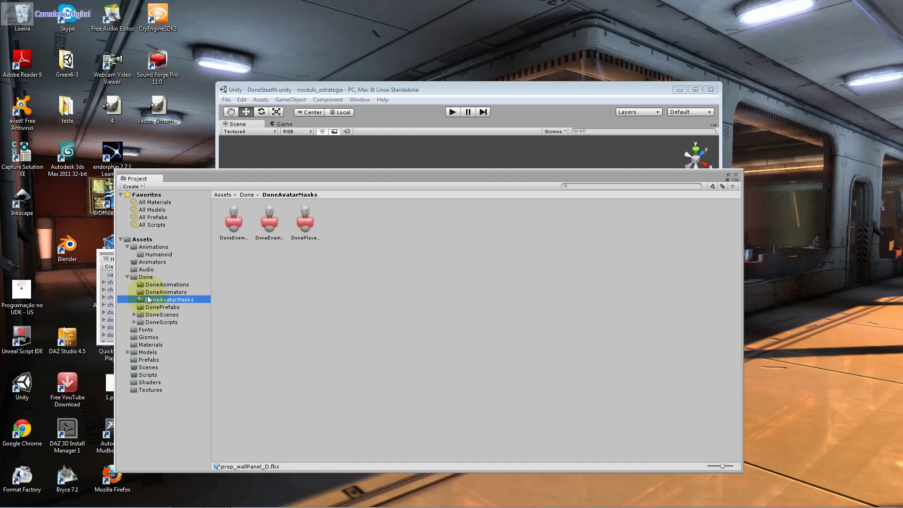
left_click(155, 314)
left_click(158, 306)
left_click(162, 299)
left_click(162, 307)
left_click(157, 314)
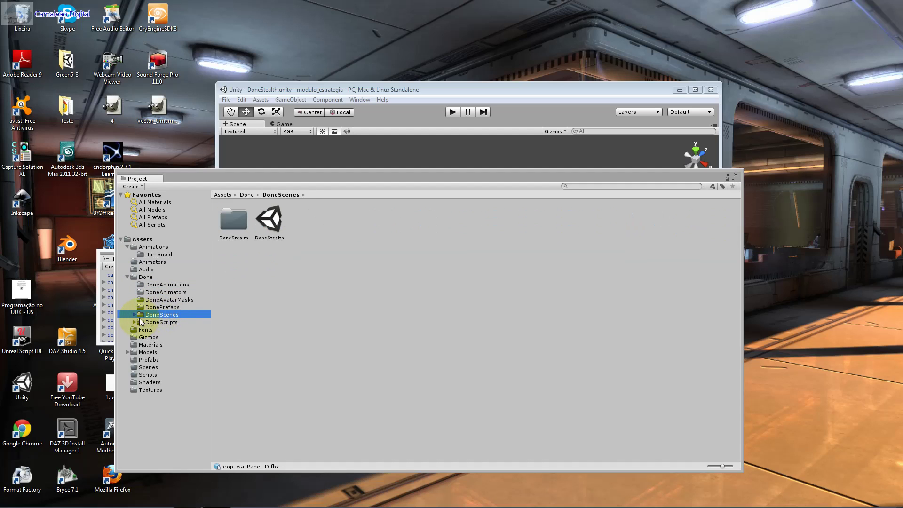
- Select the DoneStealth.unity scene in DoneScenes and close the Project window
left_click(134, 315)
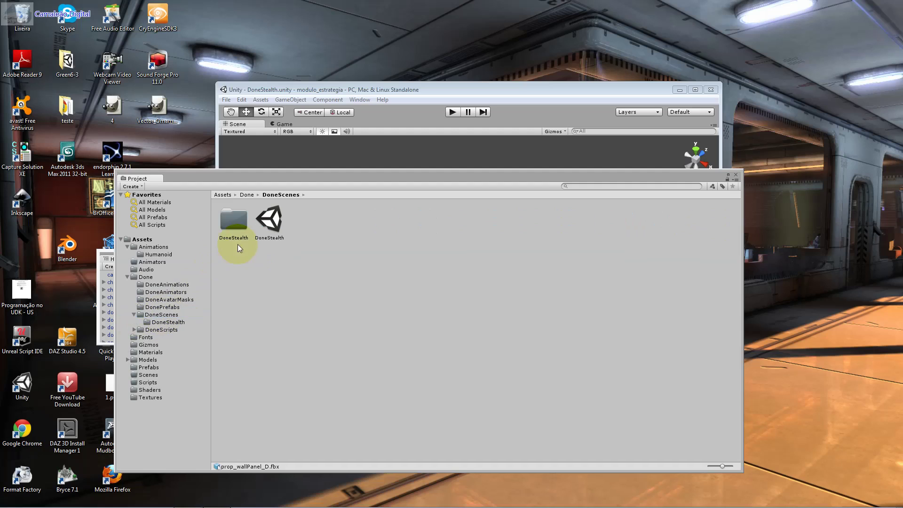
left_click(262, 230)
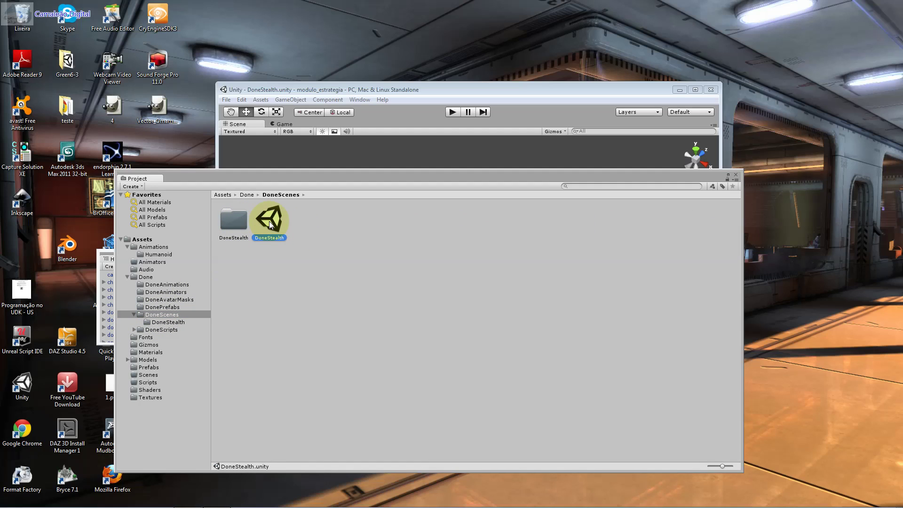
left_click(736, 176)
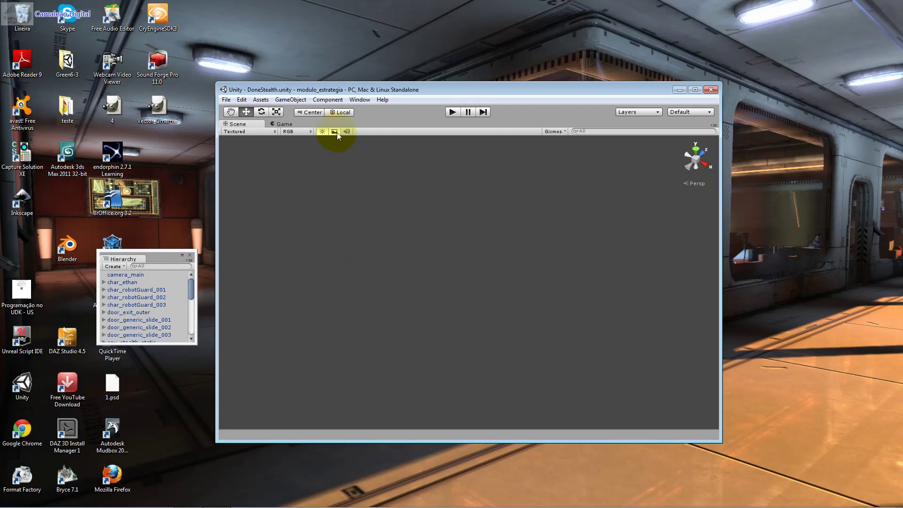
- Bring up the recent projects list via File > Open Project and choose modulo_acao
left_click(226, 100)
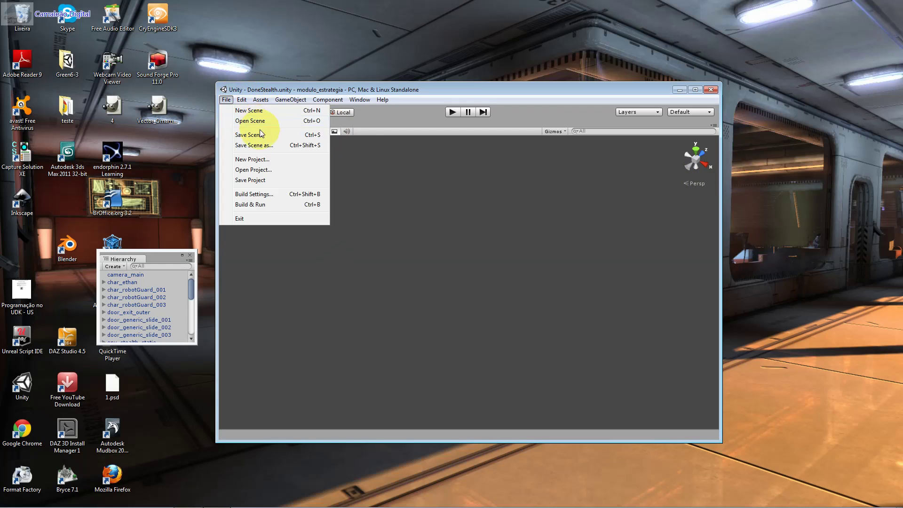
left_click(274, 169)
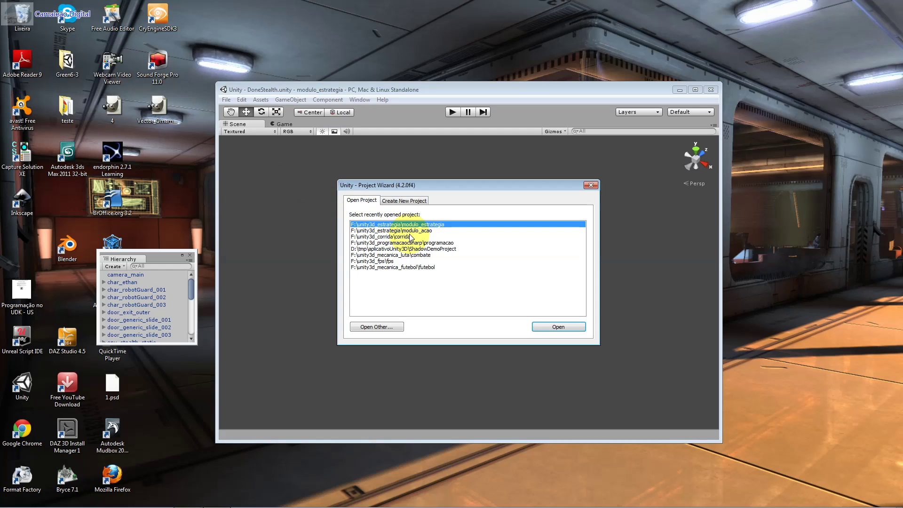
left_click(420, 231)
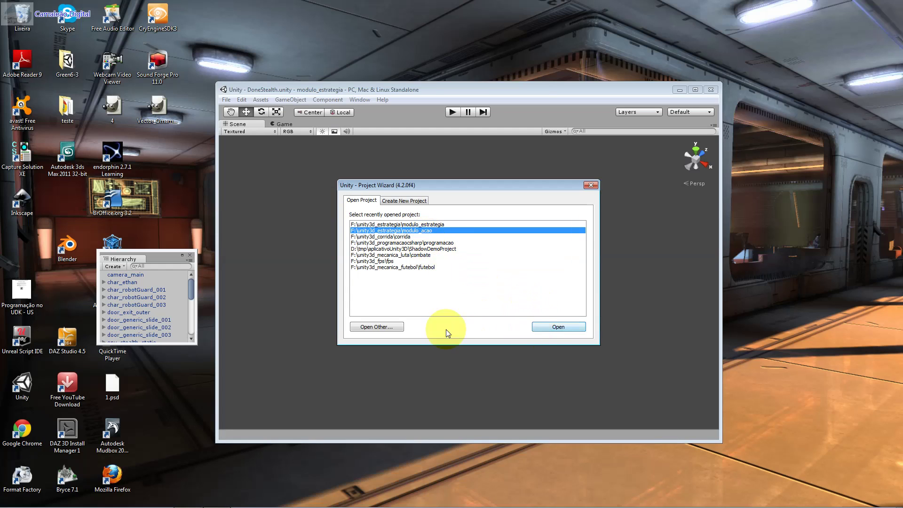
- Try opening modulo_acao, dismiss the resulting error, and select modulo_acao again
left_click(555, 329)
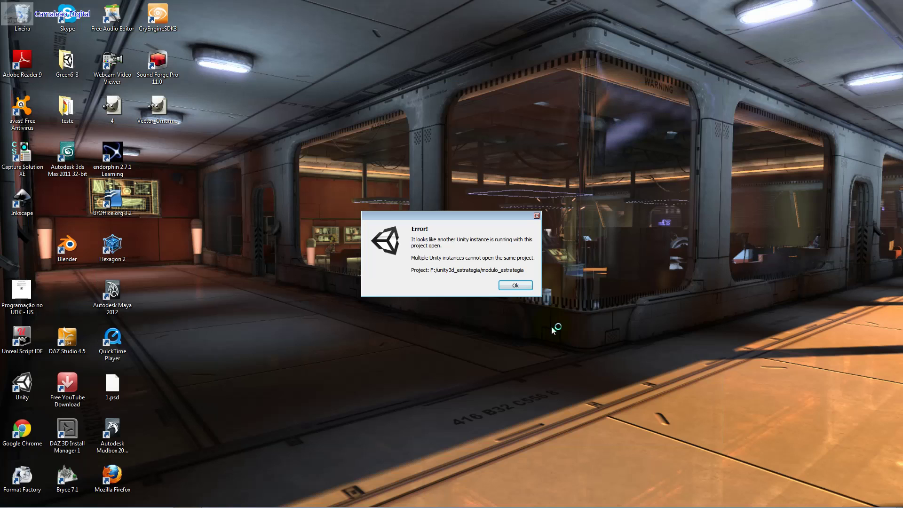
left_click(517, 287)
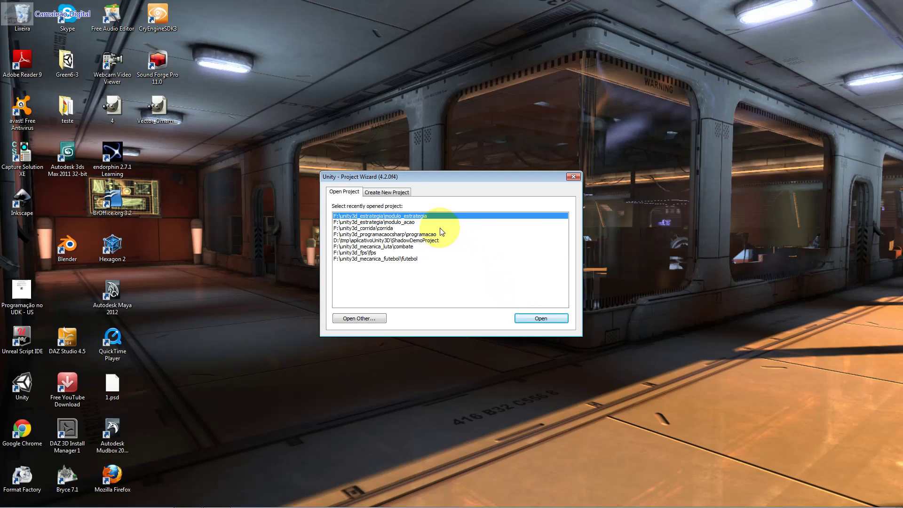
left_click(434, 221)
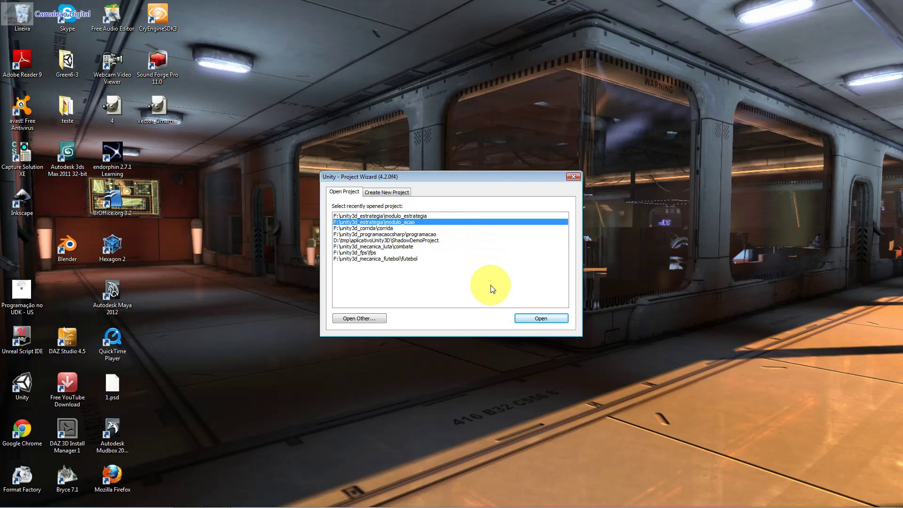